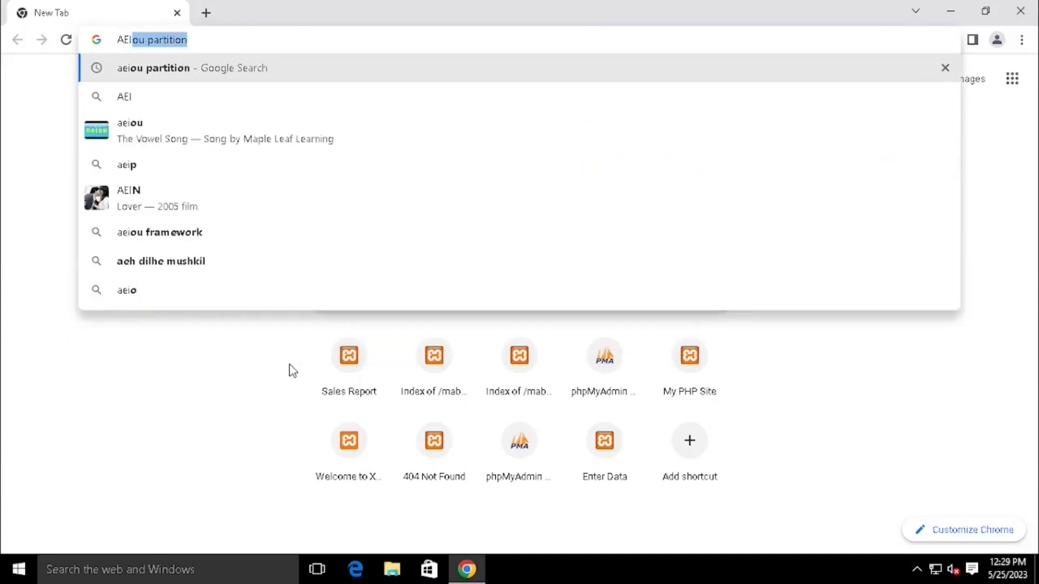
- Search Google for "AEIOU partion" and open the AOMEI Partition Assistant website from the results
{"action": "type", "text": "O"}
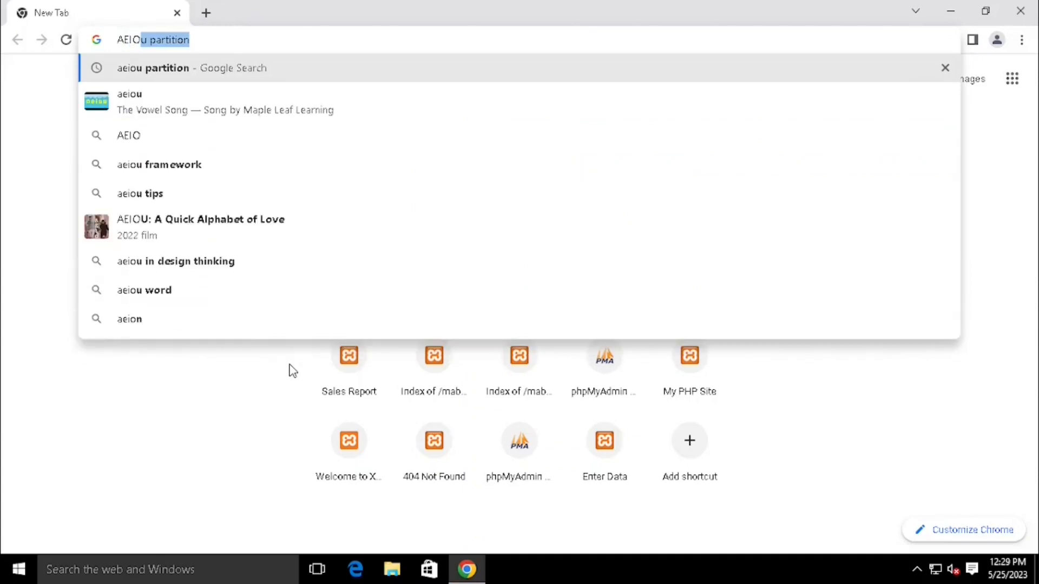
{"action": "type", "text": "U p"}
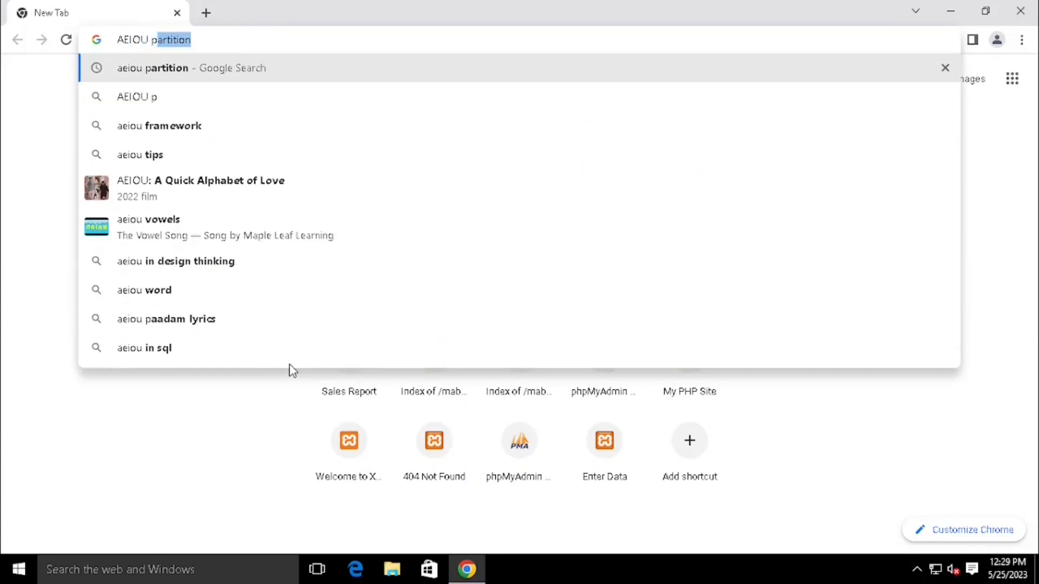
{"action": "type", "text": "artion"}
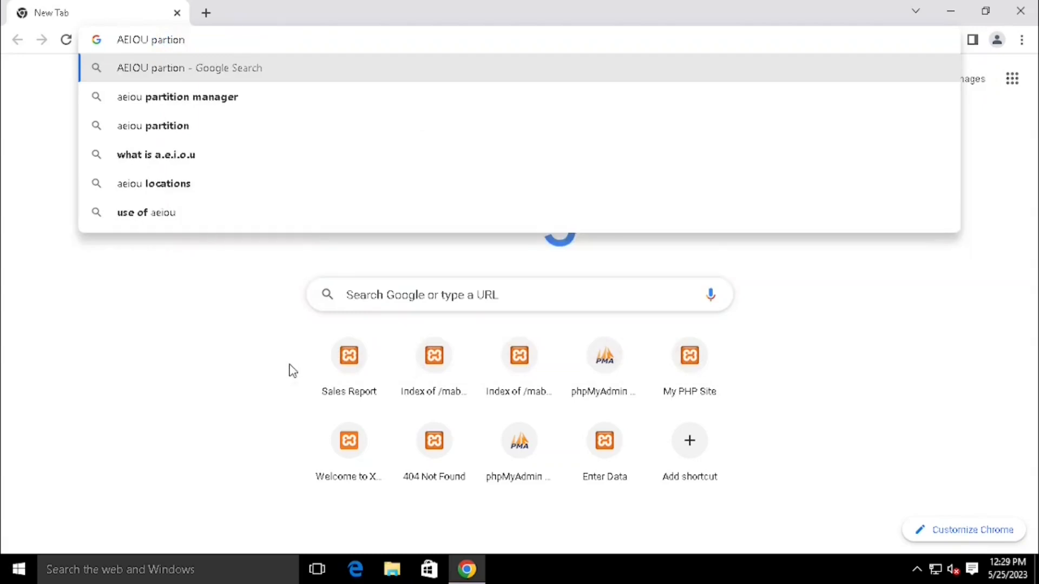
{"action": "key", "text": "Return"}
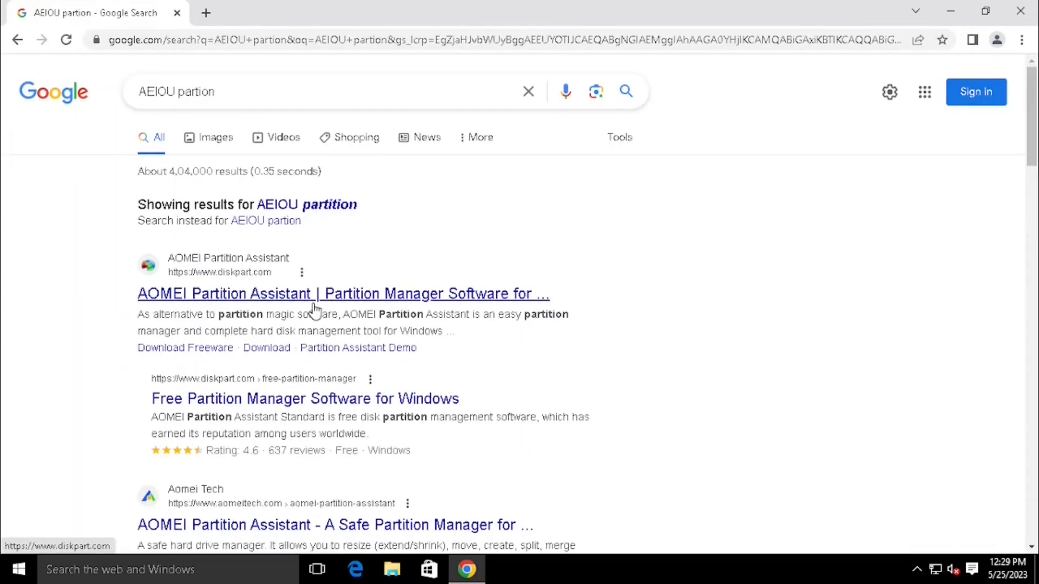
{"action": "left_click", "coordinate": [313, 305]}
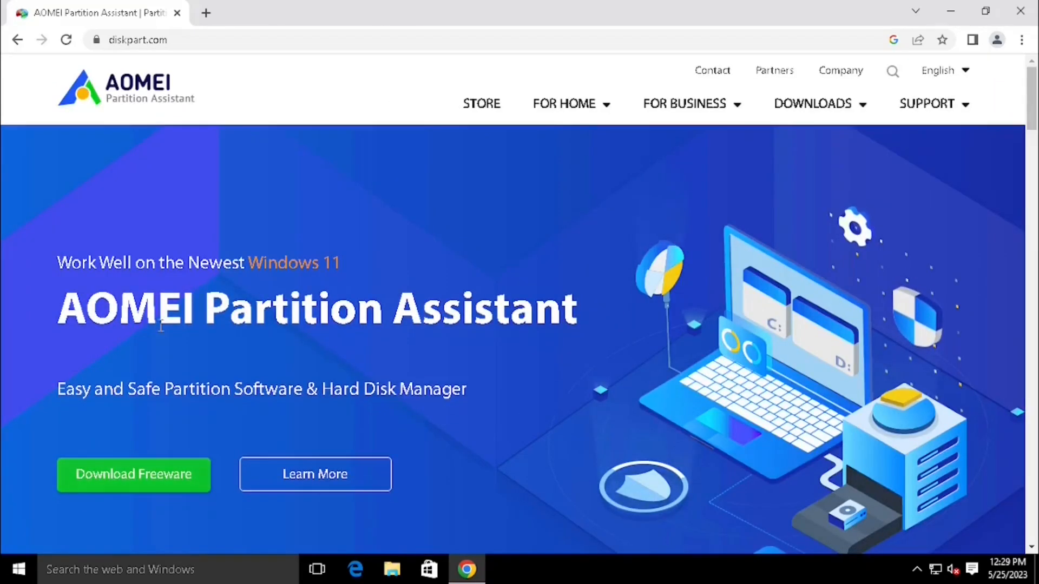
- Download the freeware Standard Edition installer of AOMEI Partition Assistant and dismiss the download confirmation overlay
{"action": "scroll", "coordinate": [161, 325], "scroll_direction": "down", "scroll_amount": 2}
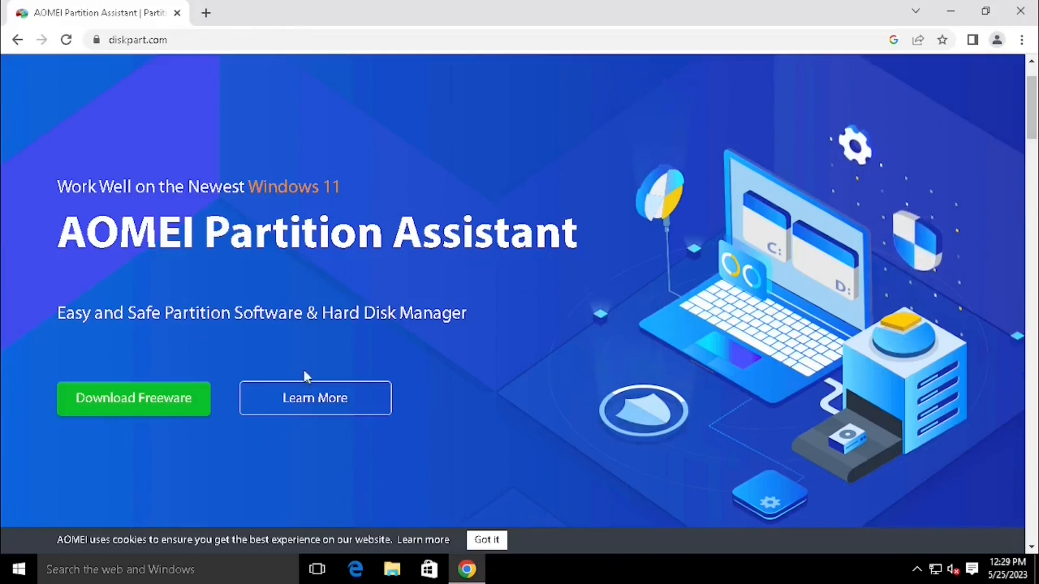
{"action": "left_click", "coordinate": [123, 412]}
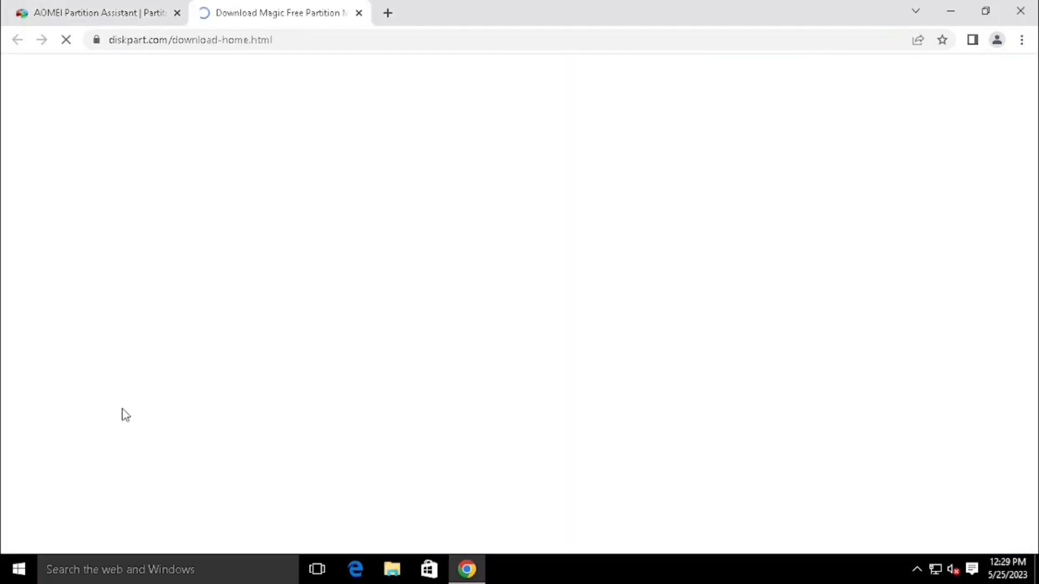
{"action": "scroll", "coordinate": [457, 231], "scroll_direction": "down", "scroll_amount": 2}
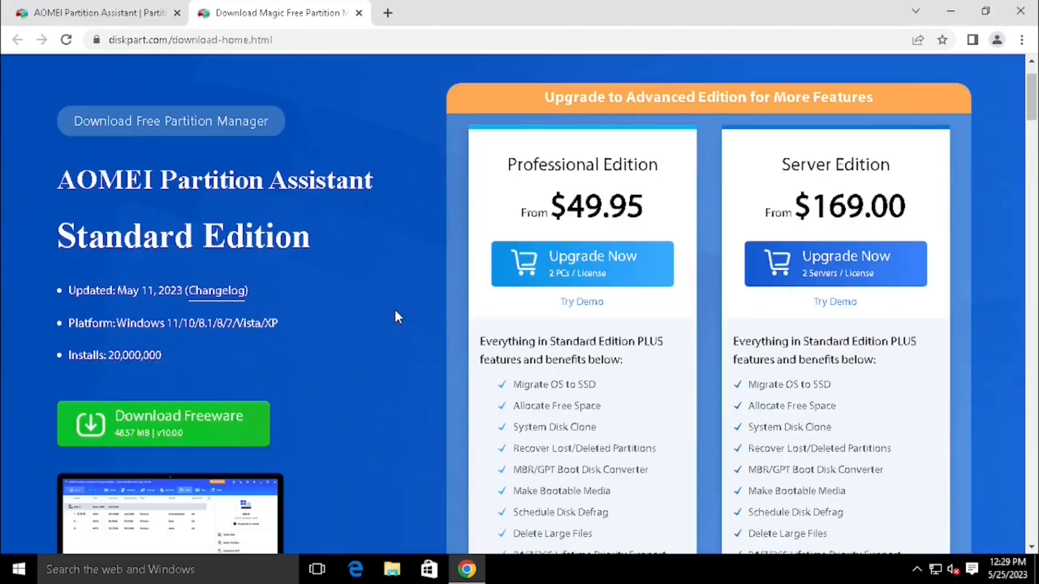
{"action": "left_click", "coordinate": [241, 408]}
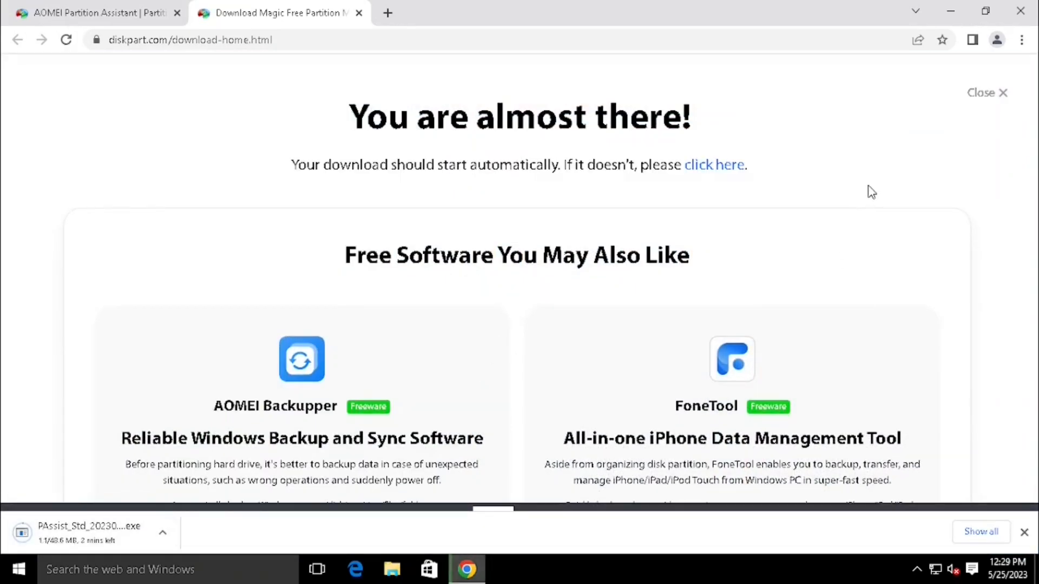
{"action": "left_click", "coordinate": [1004, 93]}
- Examine the edition comparison table for the Standard edition's price, system requirements and license availability
{"action": "scroll", "coordinate": [427, 386], "scroll_direction": "down", "scroll_amount": 6}
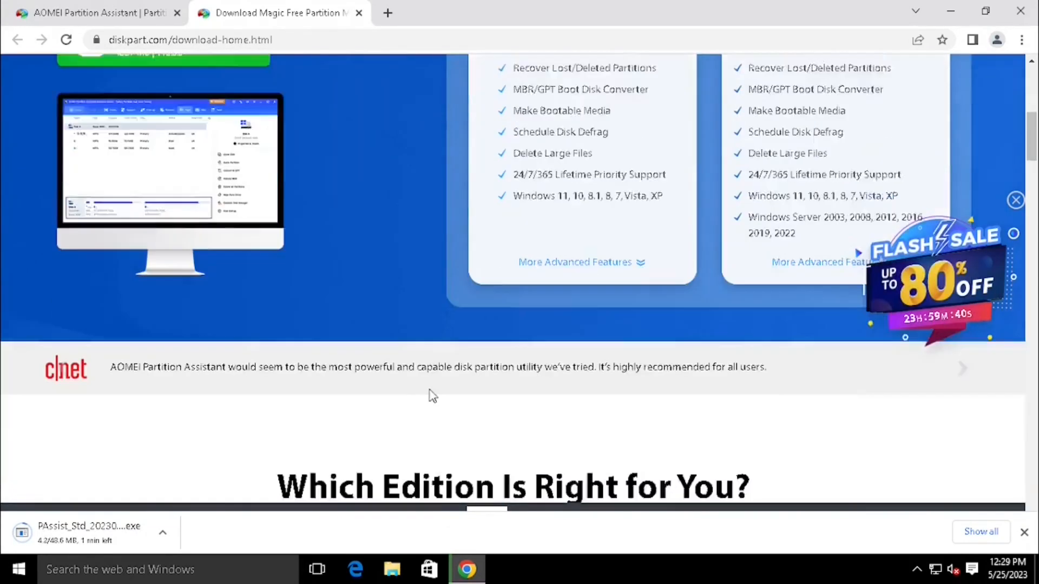
{"action": "scroll", "coordinate": [433, 397], "scroll_direction": "down", "scroll_amount": 8}
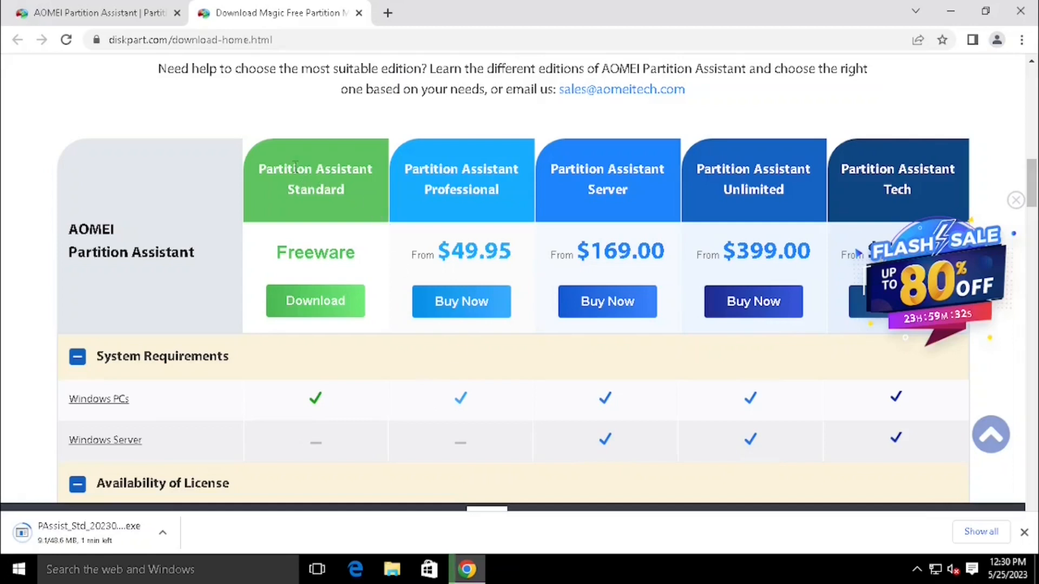
{"action": "left_click_drag", "start_coordinate": [274, 168], "coordinate": [352, 189]}
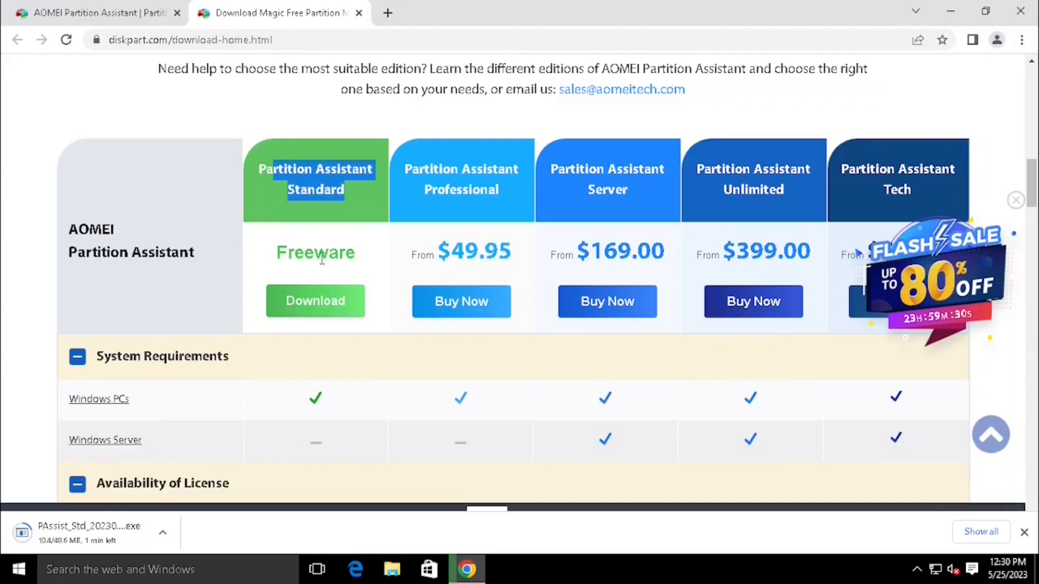
{"action": "scroll", "coordinate": [321, 260], "scroll_direction": "down", "scroll_amount": 3}
{"action": "scroll", "coordinate": [319, 296], "scroll_direction": "down", "scroll_amount": 6}
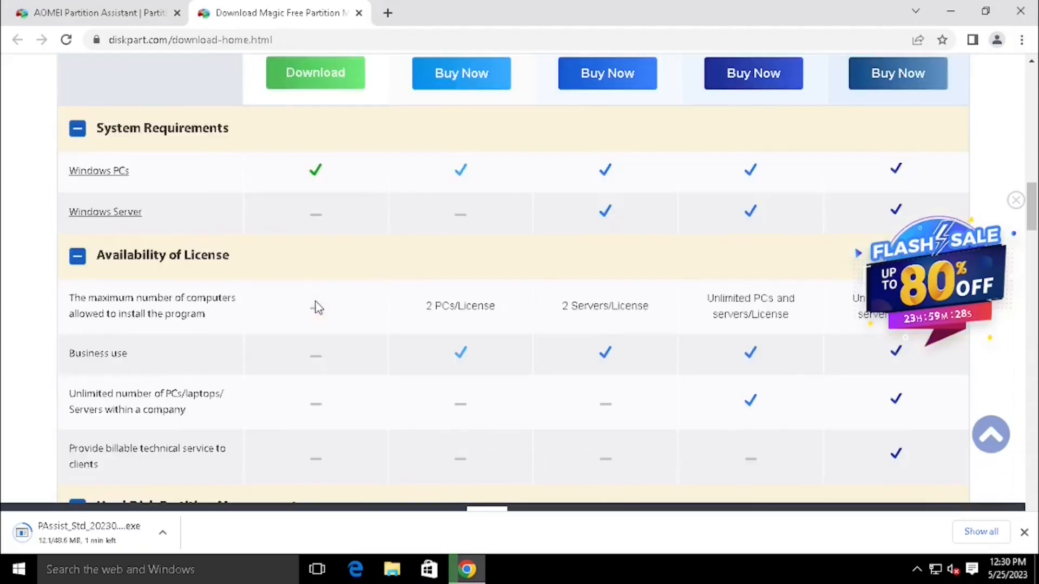
- Review the Hard Disk Partition Management features of the Standard edition from Resize/move Partition through Surface test
{"action": "left_click_drag", "start_coordinate": [104, 322], "coordinate": [203, 323]}
{"action": "left_click_drag", "start_coordinate": [93, 362], "coordinate": [186, 369]}
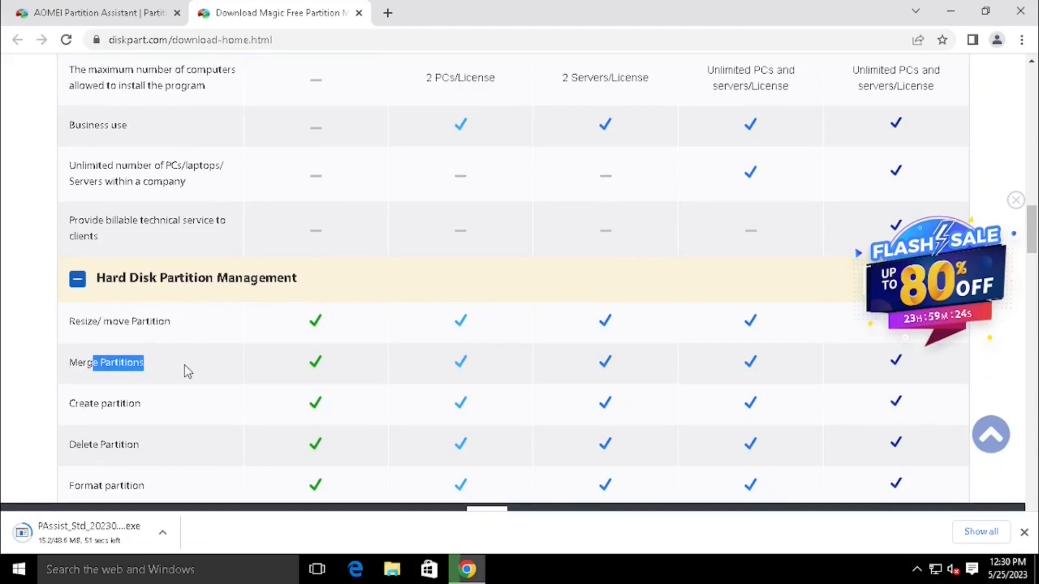
{"action": "scroll", "coordinate": [185, 369], "scroll_direction": "down", "scroll_amount": 2}
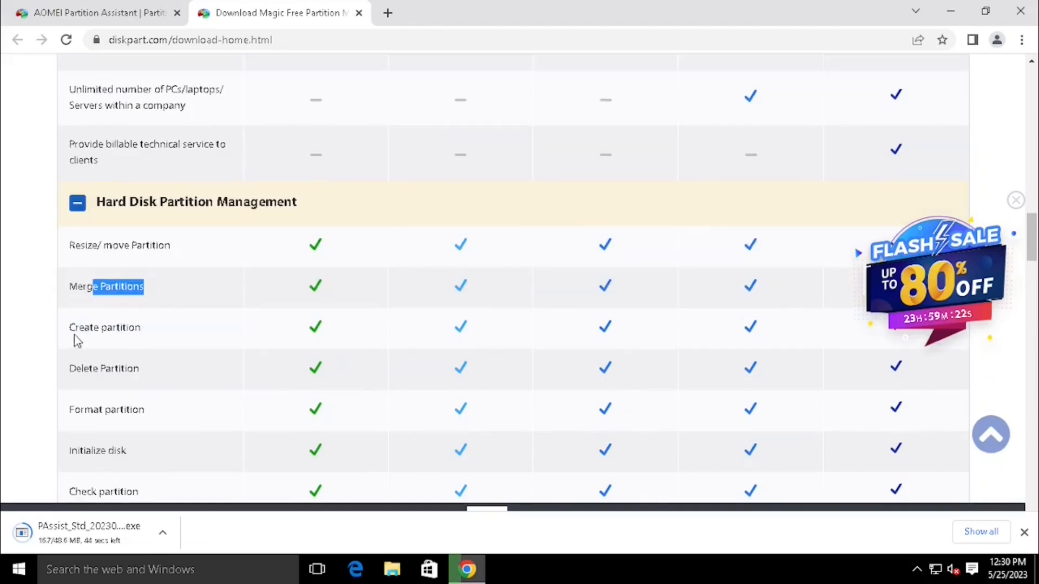
{"action": "left_click_drag", "start_coordinate": [69, 328], "coordinate": [171, 330]}
{"action": "left_click_drag", "start_coordinate": [85, 373], "coordinate": [149, 373]}
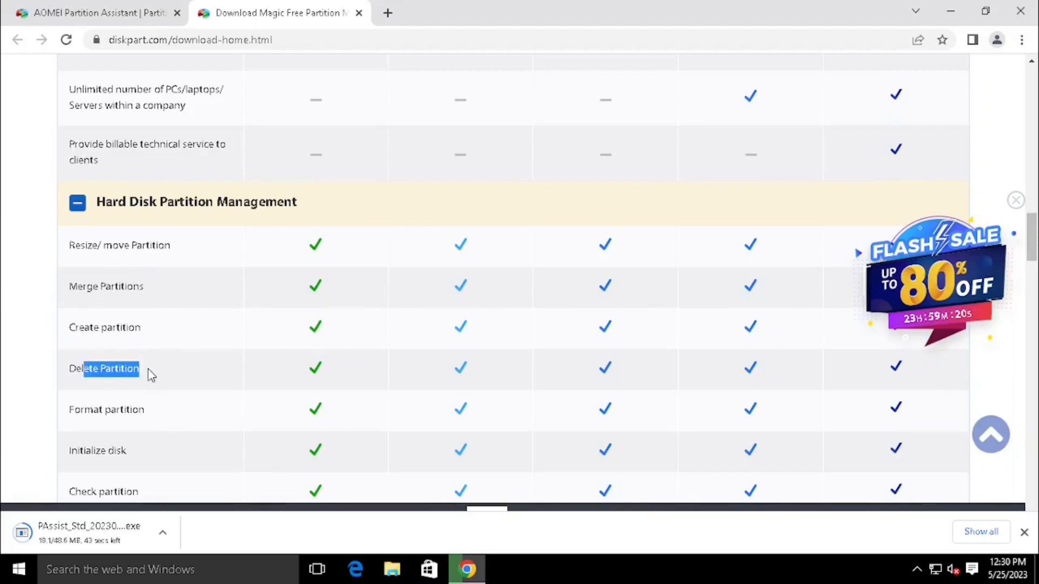
{"action": "left_click_drag", "start_coordinate": [69, 411], "coordinate": [126, 431]}
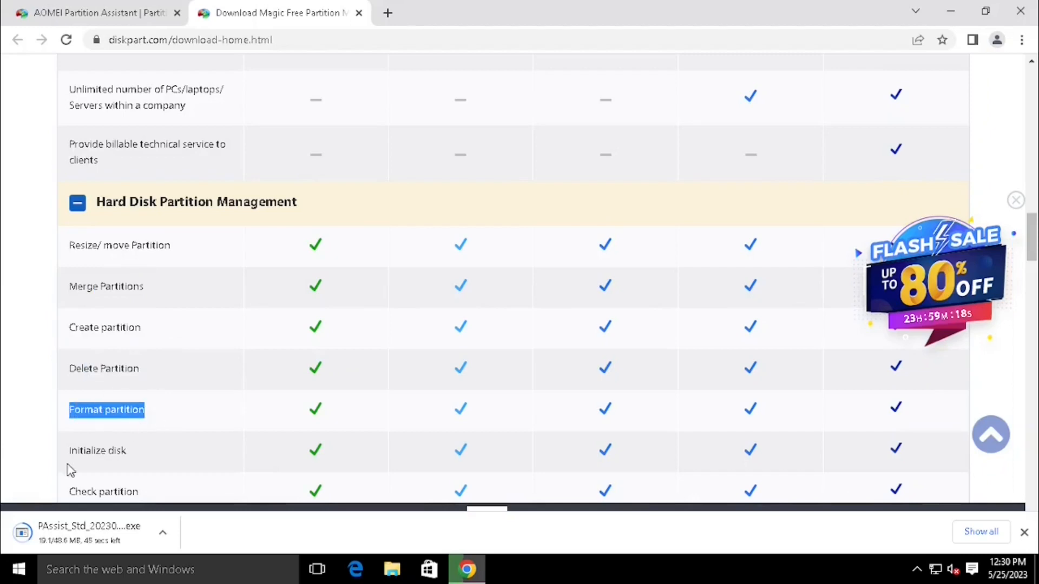
{"action": "scroll", "coordinate": [71, 468], "scroll_direction": "down", "scroll_amount": 1}
{"action": "left_click_drag", "start_coordinate": [70, 416], "coordinate": [144, 416]}
{"action": "left_click_drag", "start_coordinate": [75, 457], "coordinate": [132, 460]}
{"action": "scroll", "coordinate": [135, 462], "scroll_direction": "down", "scroll_amount": 1}
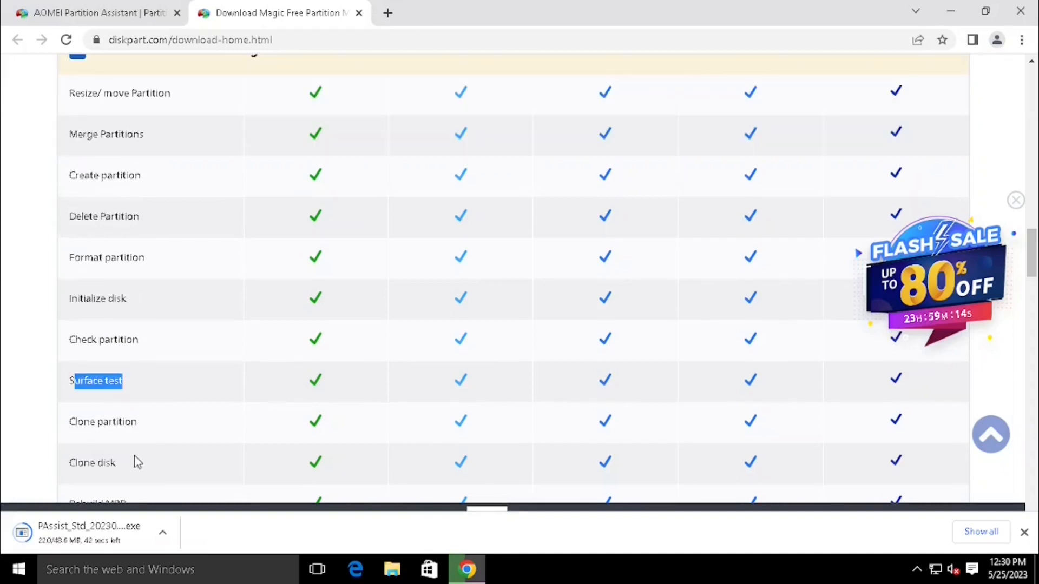
{"action": "scroll", "coordinate": [137, 461], "scroll_direction": "down", "scroll_amount": 1}
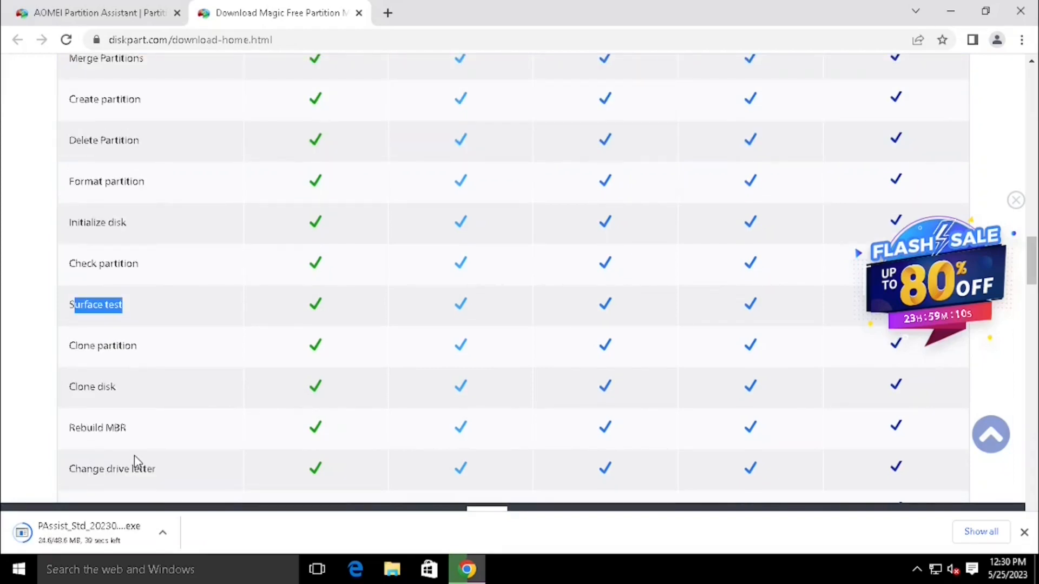
- Review the remaining Hard Disk Partition Management features, from Rebuild MBR and Change drive letter to Command line partitioning
{"action": "left_click_drag", "start_coordinate": [82, 428], "coordinate": [132, 425]}
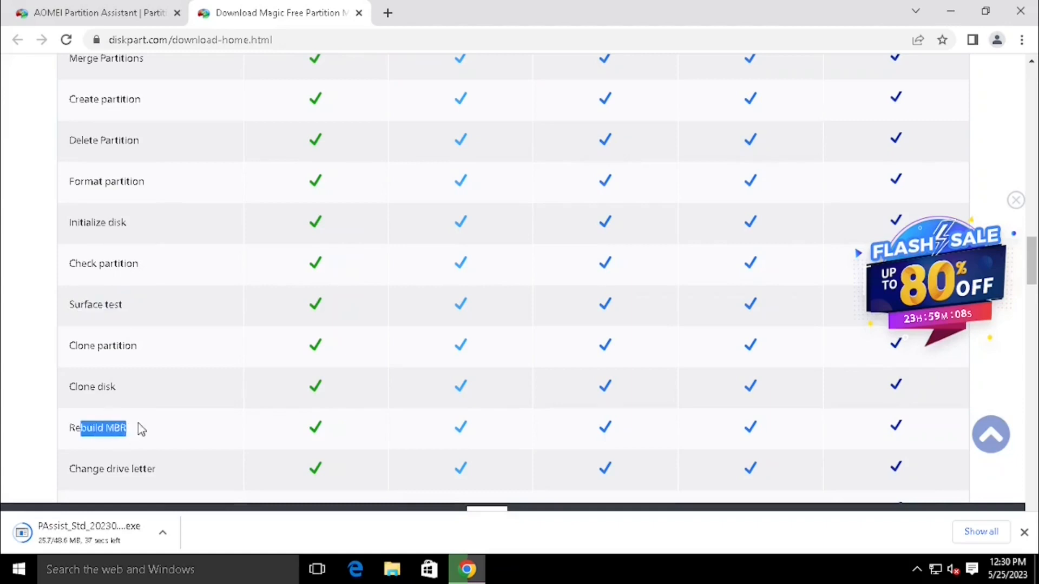
{"action": "scroll", "coordinate": [139, 429], "scroll_direction": "down", "scroll_amount": 1}
{"action": "left_click_drag", "start_coordinate": [75, 393], "coordinate": [155, 392]}
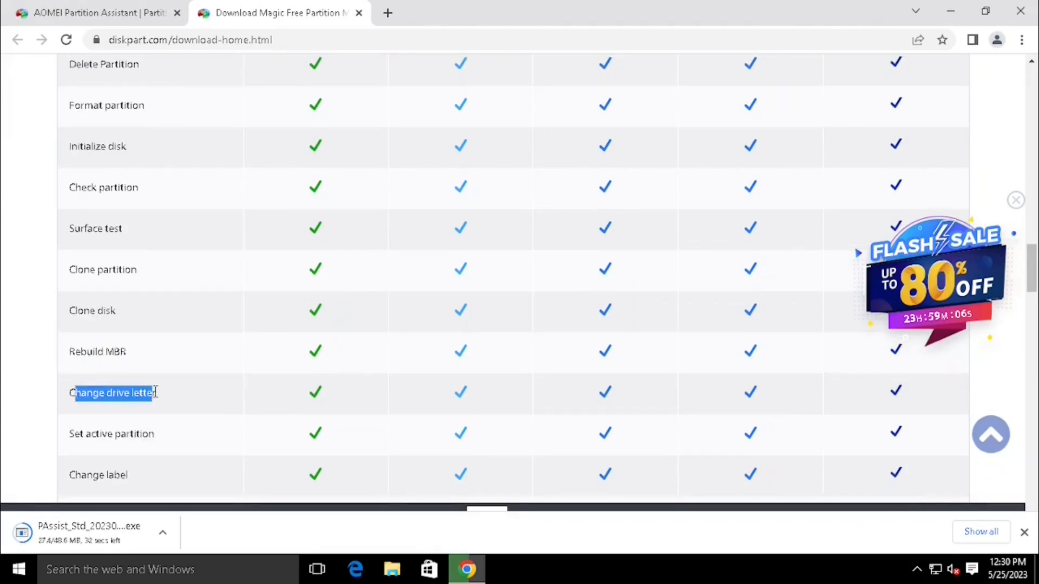
{"action": "scroll", "coordinate": [160, 393], "scroll_direction": "down", "scroll_amount": 1}
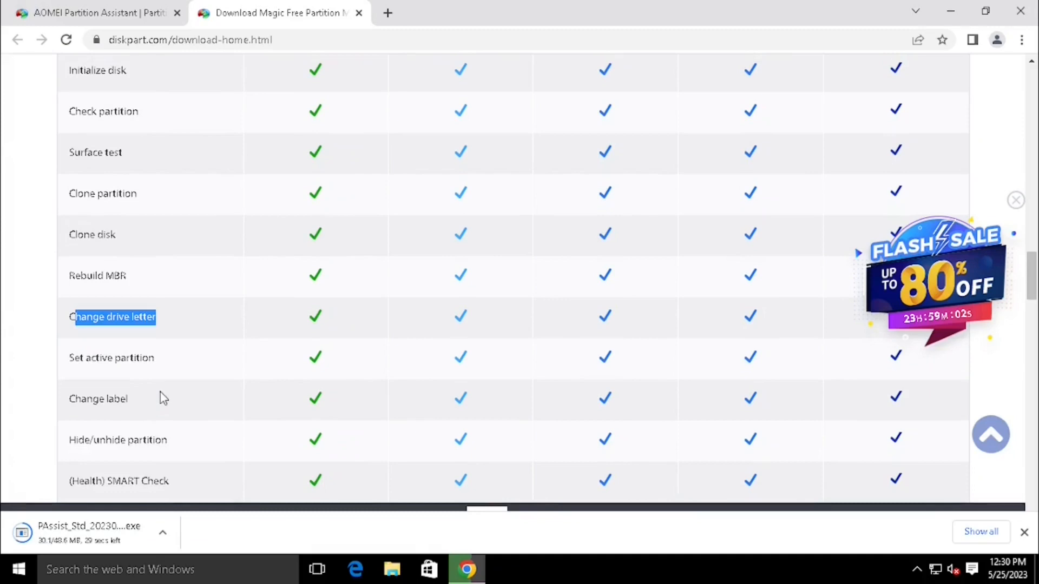
{"action": "scroll", "coordinate": [162, 390], "scroll_direction": "down", "scroll_amount": 1}
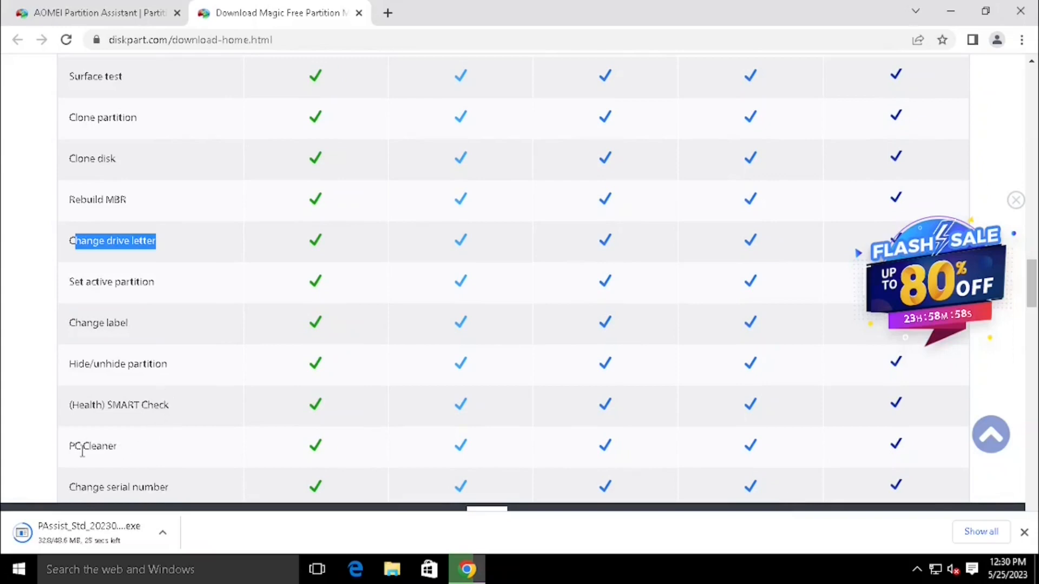
{"action": "left_click_drag", "start_coordinate": [76, 456], "coordinate": [138, 457]}
{"action": "scroll", "coordinate": [136, 457], "scroll_direction": "down", "scroll_amount": 2}
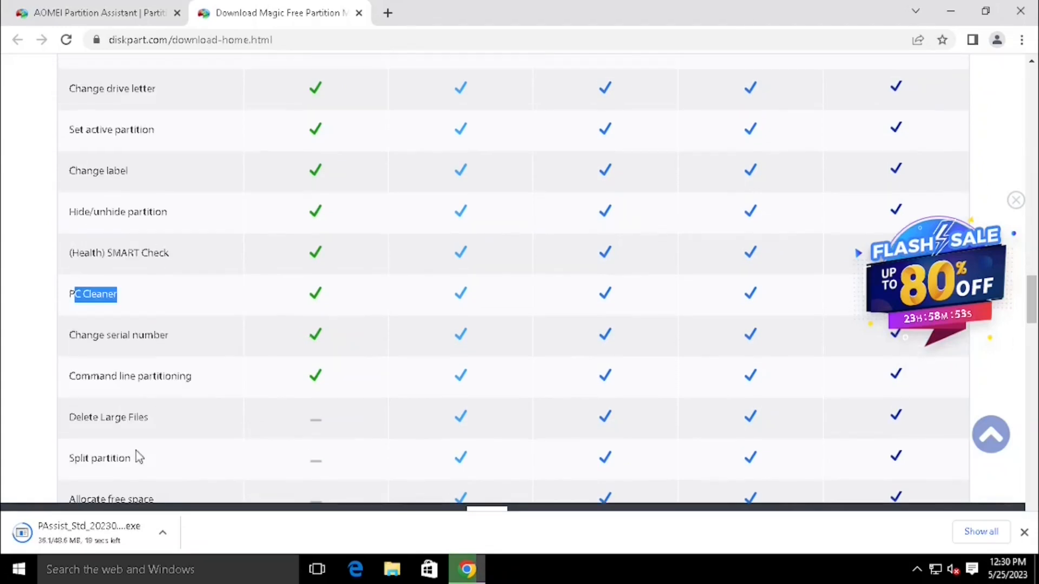
{"action": "left_click_drag", "start_coordinate": [82, 377], "coordinate": [65, 348]}
{"action": "scroll", "coordinate": [65, 348], "scroll_direction": "down", "scroll_amount": 2}
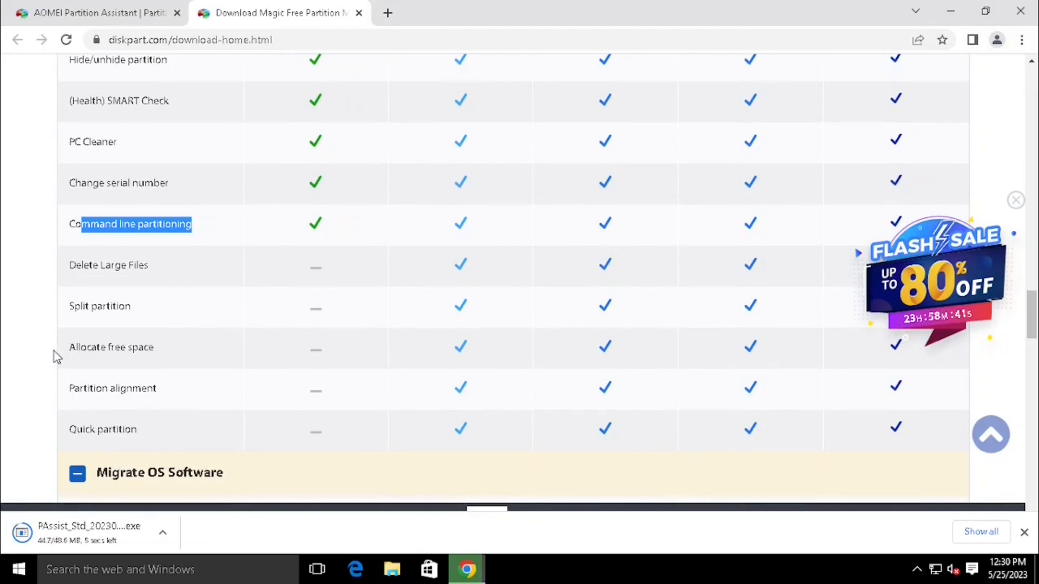
- Look over the Migrate OS Software features and expand the further feature categories below them in the comparison table
{"action": "scroll", "coordinate": [254, 410], "scroll_direction": "down", "scroll_amount": 4}
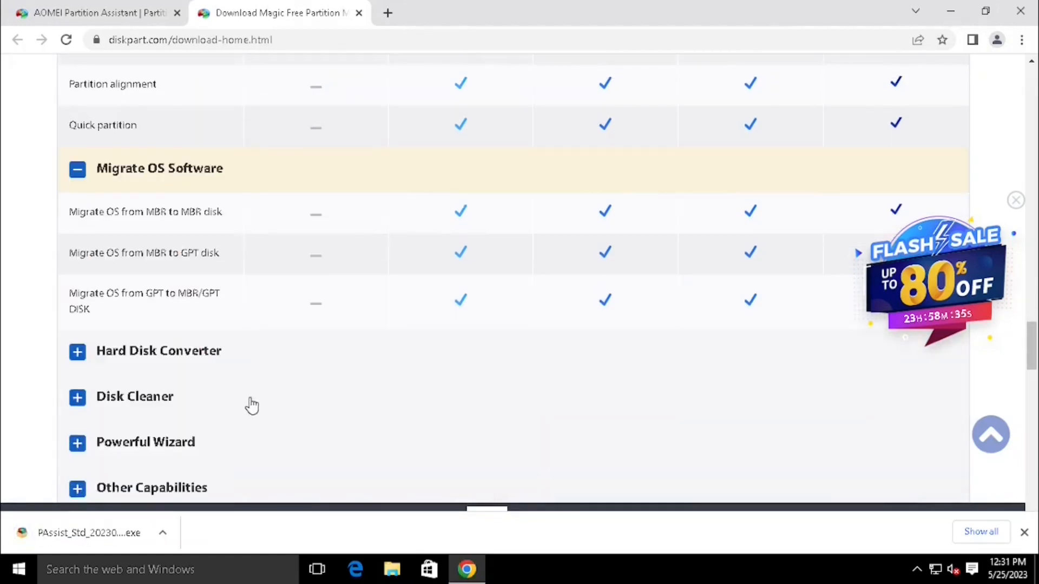
{"action": "left_click", "coordinate": [151, 355]}
{"action": "scroll", "coordinate": [82, 333], "scroll_direction": "down", "scroll_amount": 1}
- Run the downloaded PAssist_Std installer with permission to make changes, using English, and skip the Pro Edition upgrade offer
{"action": "left_click", "coordinate": [108, 523]}
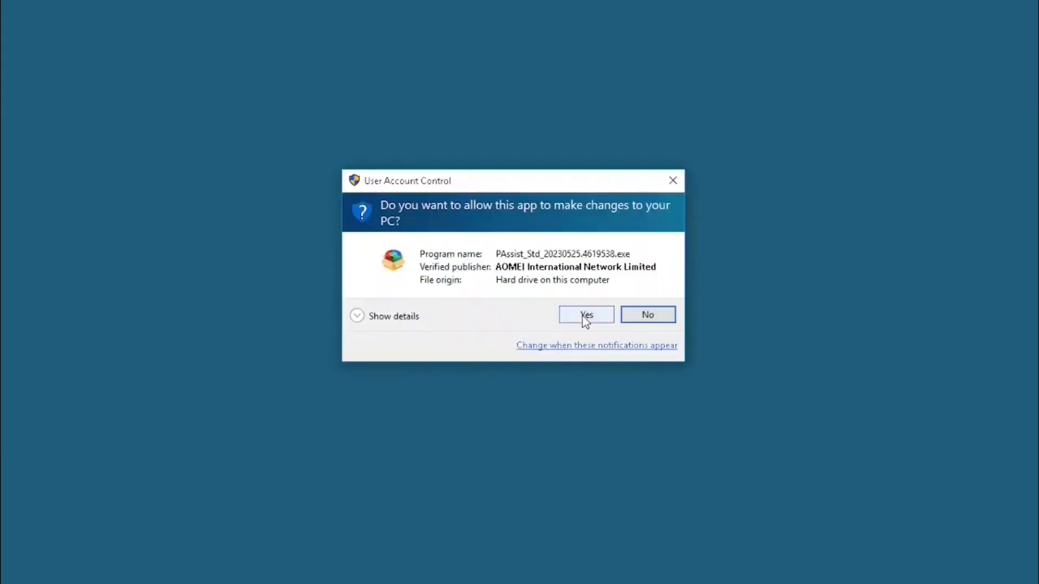
{"action": "left_click", "coordinate": [584, 314]}
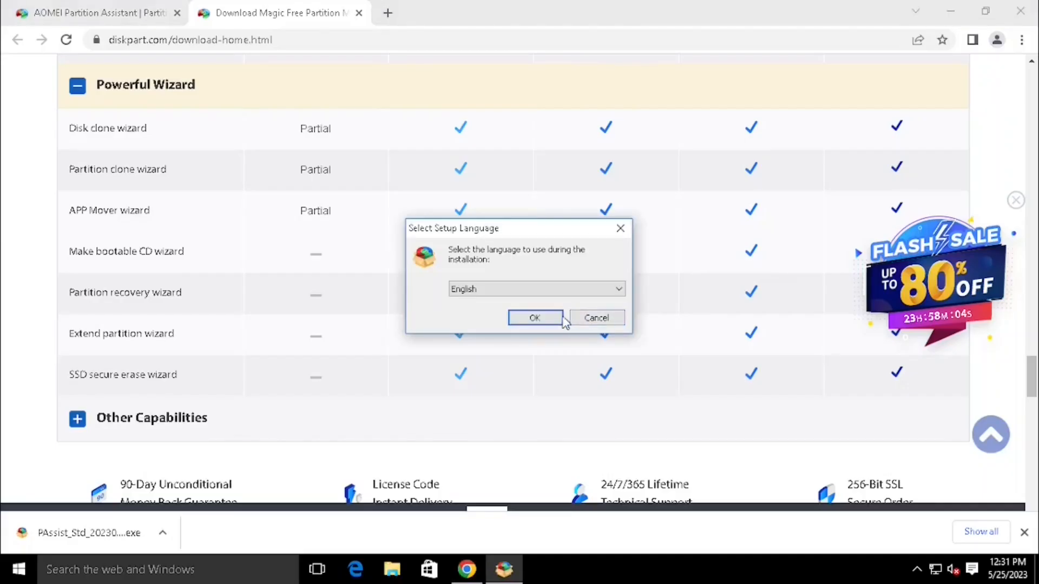
{"action": "left_click", "coordinate": [531, 320]}
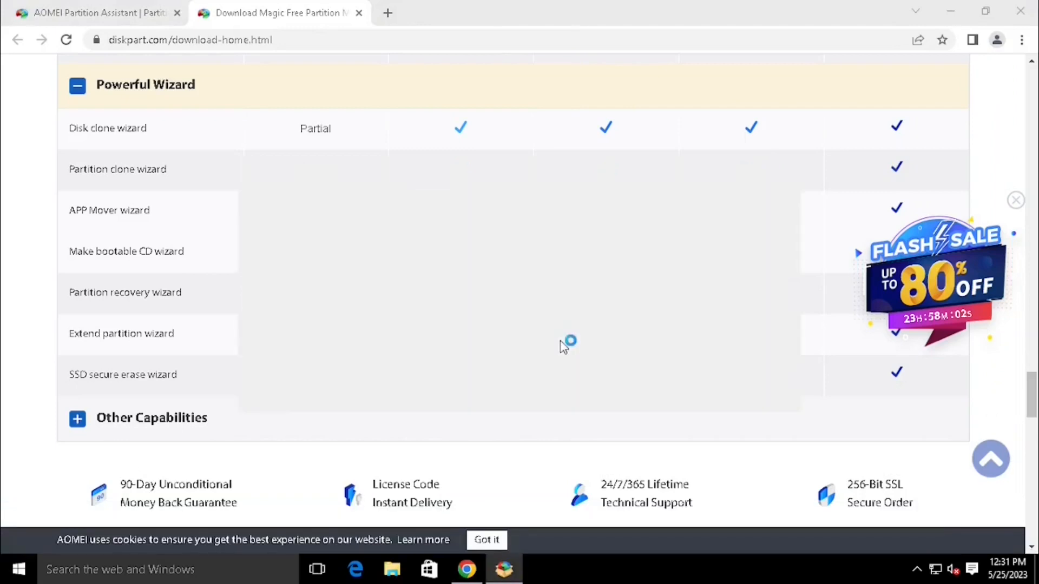
{"action": "left_click_drag", "start_coordinate": [691, 182], "coordinate": [750, 178]}
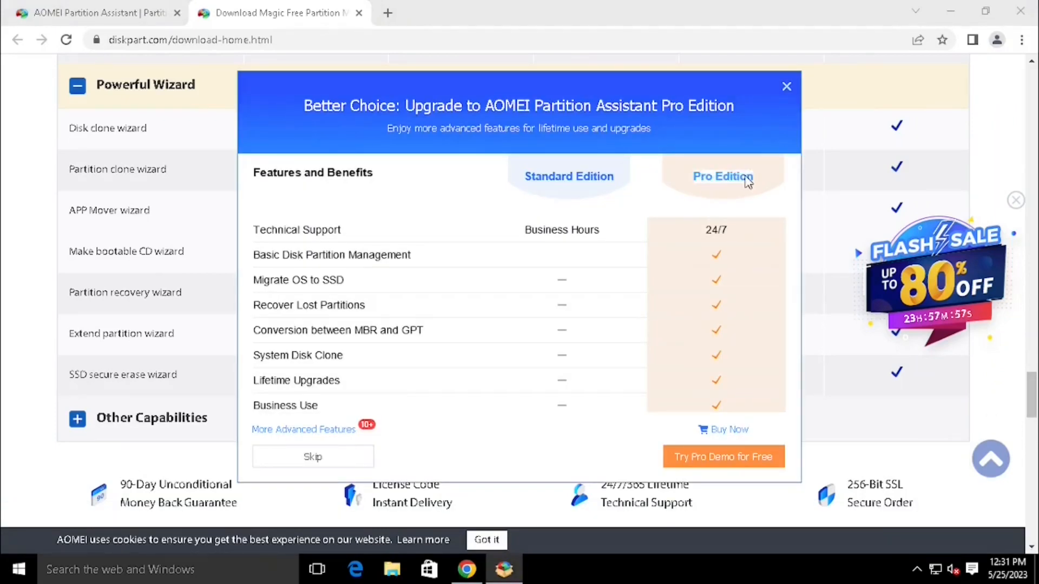
{"action": "left_click", "coordinate": [314, 458]}
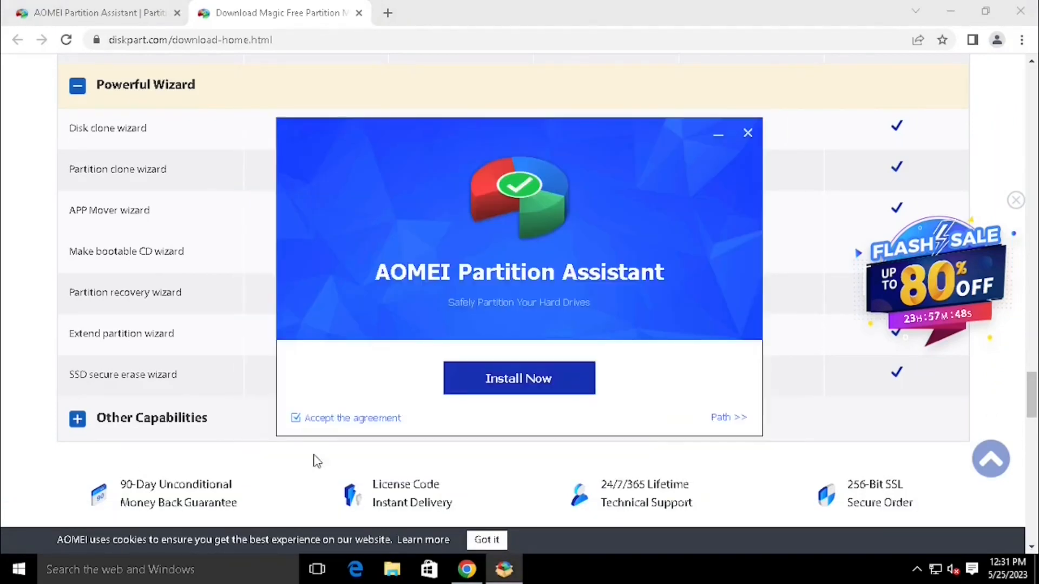
- Install AOMEI Partition Assistant in C:\Program Files (x86)\AOMEI Partition Assistant and launch it
{"action": "left_click", "coordinate": [750, 418]}
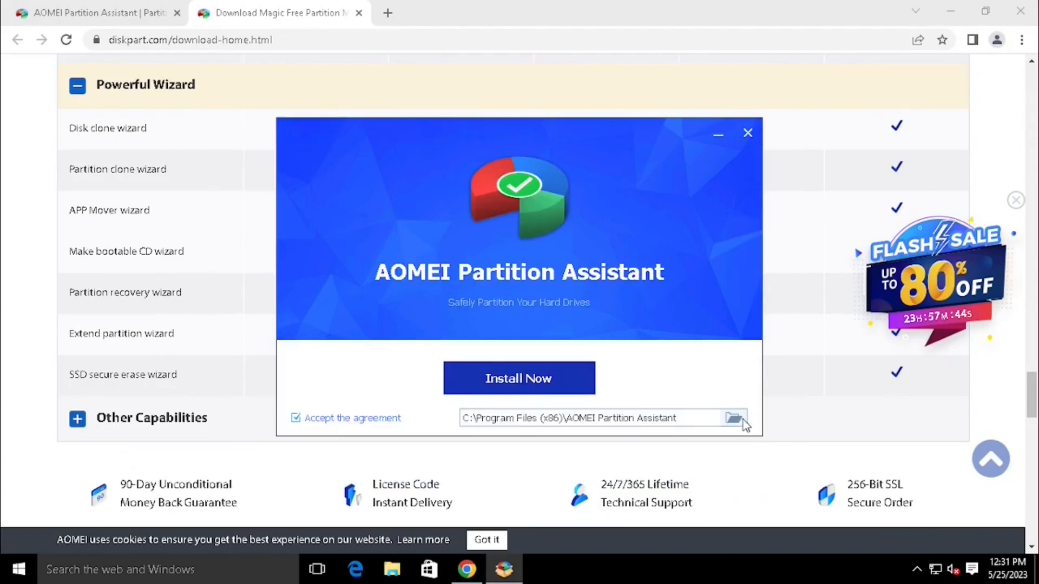
{"action": "left_click_drag", "start_coordinate": [677, 418], "coordinate": [431, 420]}
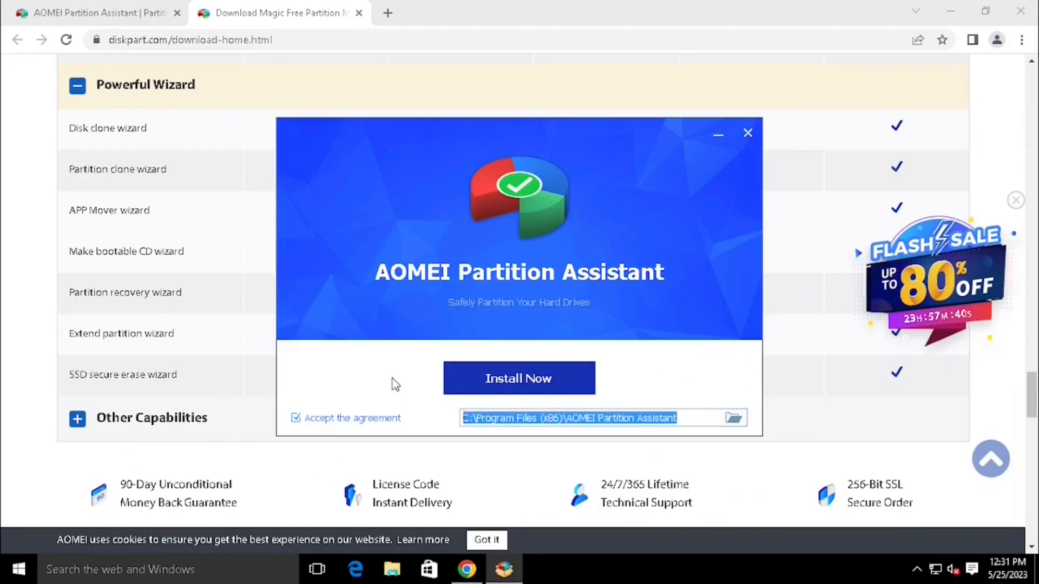
{"action": "left_click", "coordinate": [518, 391]}
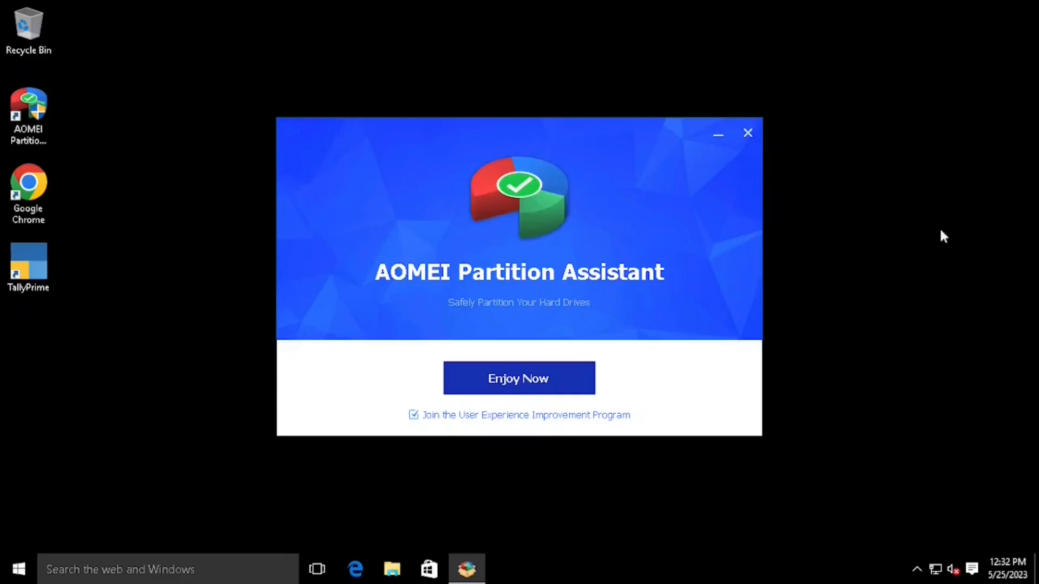
{"action": "left_click", "coordinate": [503, 386]}
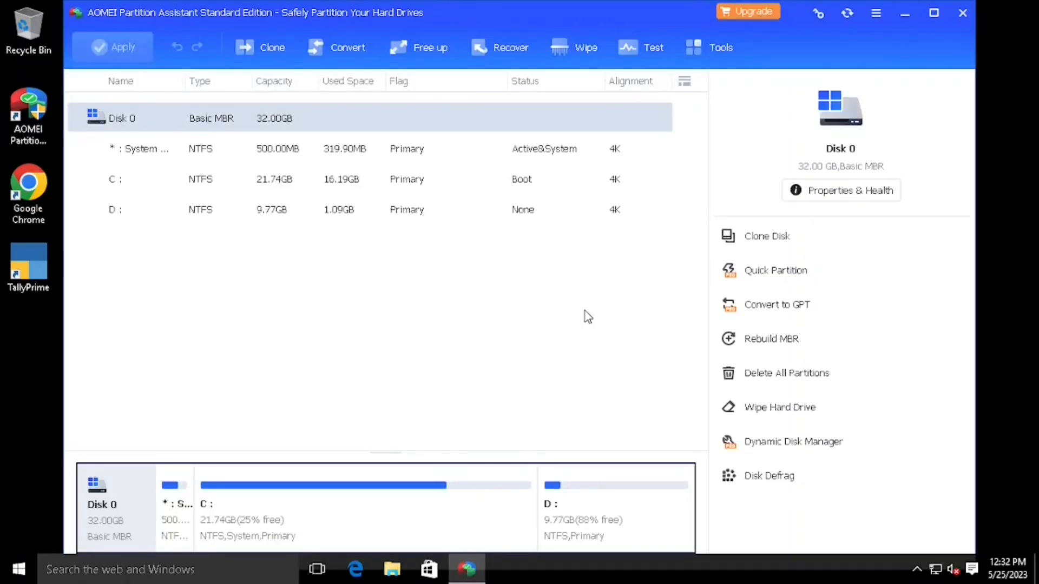
- Maximize the window, try to split a 3.07 GB partition off C:, and dismiss the Pro Edition upgrade offer
{"action": "left_click", "coordinate": [934, 13]}
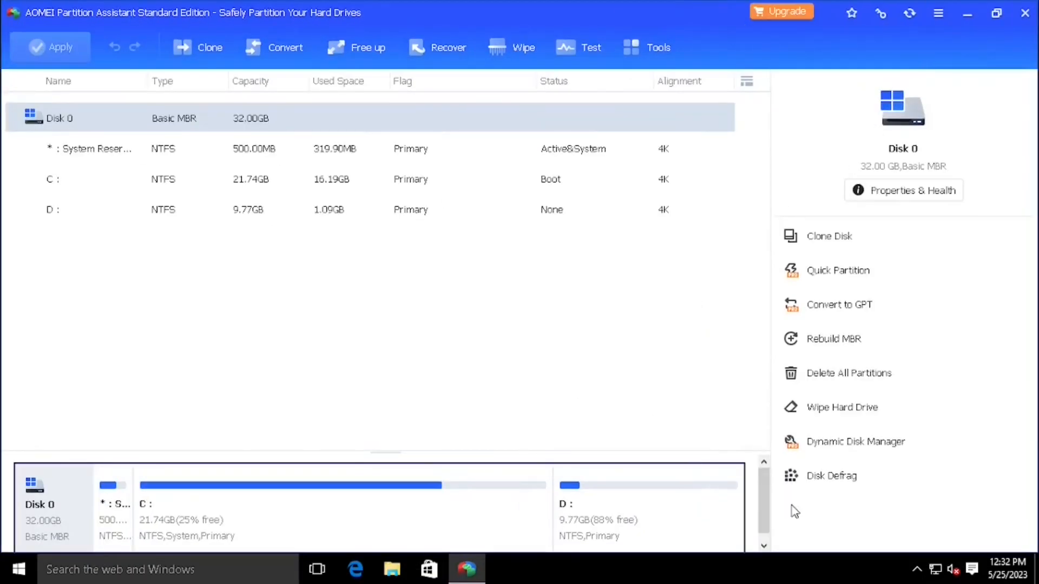
{"action": "left_click_drag", "start_coordinate": [765, 510], "coordinate": [770, 545]}
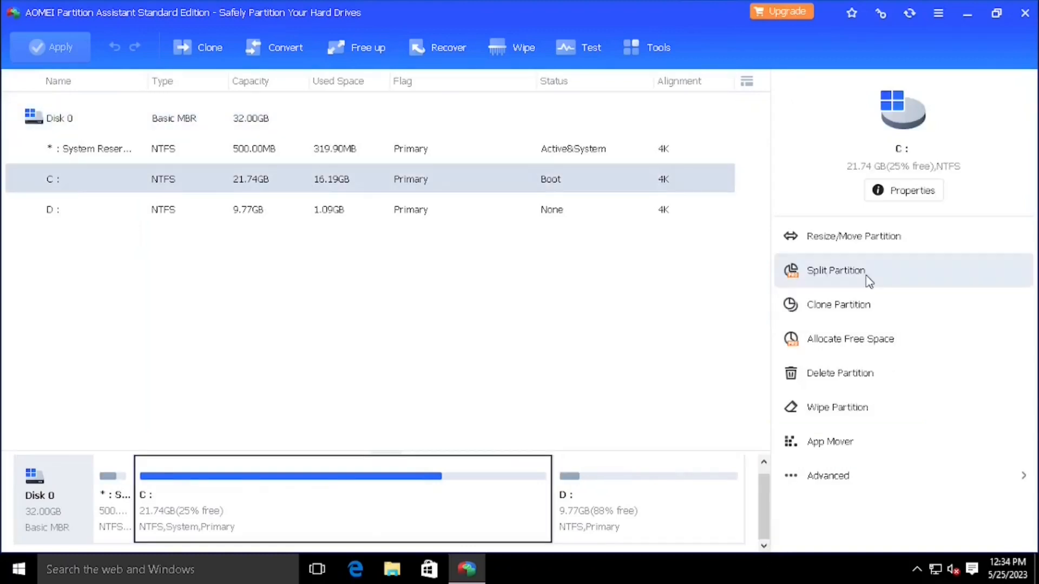
{"action": "left_click", "coordinate": [868, 281]}
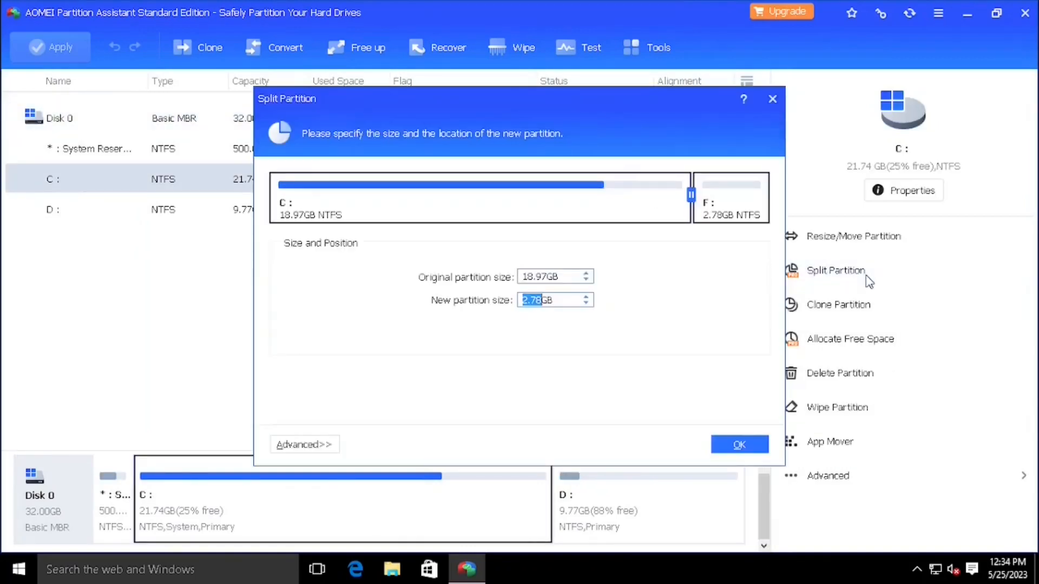
{"action": "left_click_drag", "start_coordinate": [702, 198], "coordinate": [674, 204]}
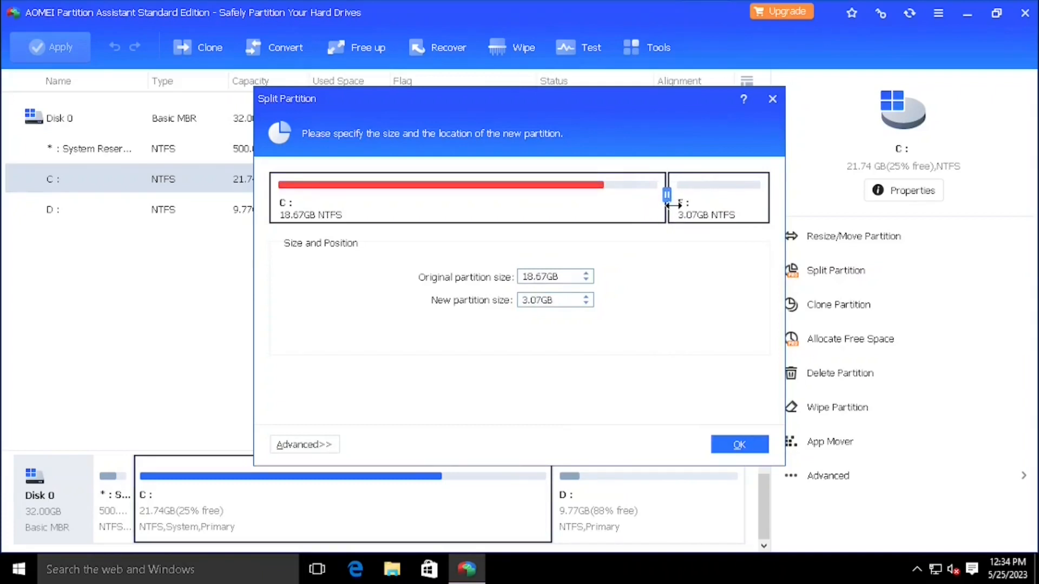
{"action": "left_click", "coordinate": [739, 446]}
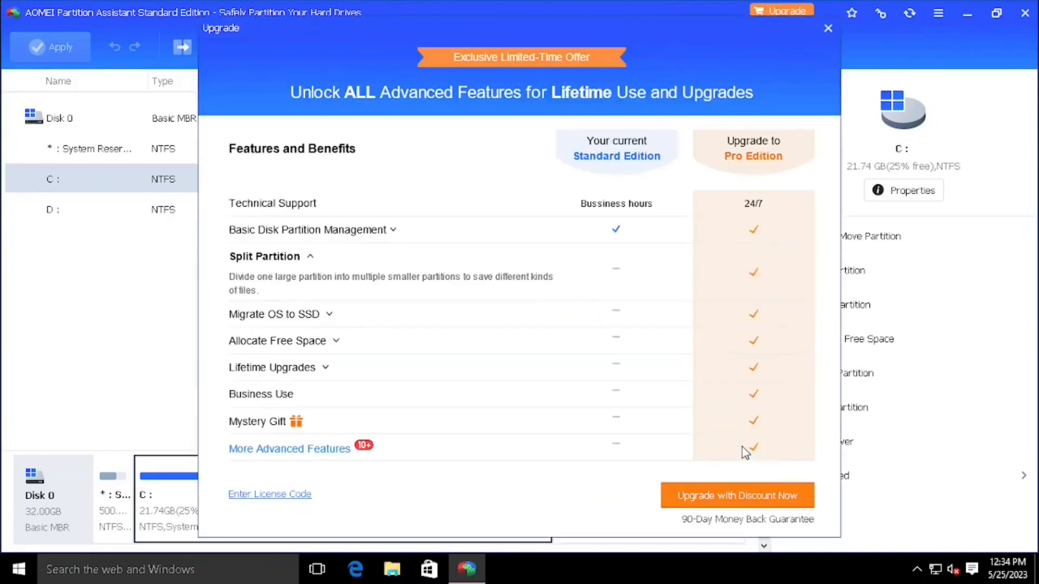
{"action": "left_click", "coordinate": [828, 29]}
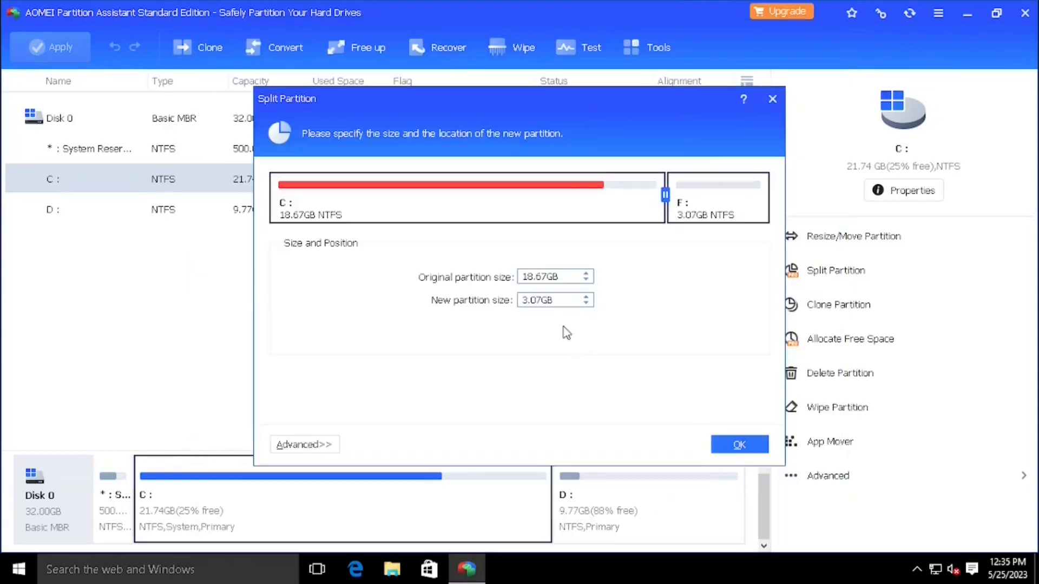
- Adjust the C: split to 16.44 GB for the original and 5.30 GB for the new partition, and close without applying it
{"action": "left_click_drag", "start_coordinate": [535, 273], "coordinate": [514, 277]}
{"action": "type", "text": "16"}
{"action": "left_click_drag", "start_coordinate": [663, 198], "coordinate": [636, 199]}
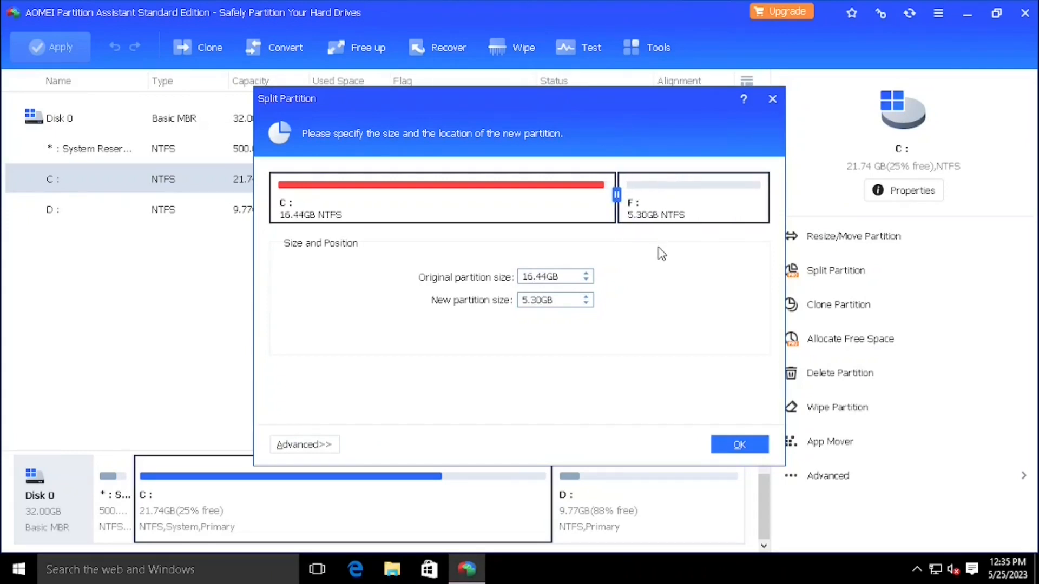
{"action": "left_click", "coordinate": [774, 96]}
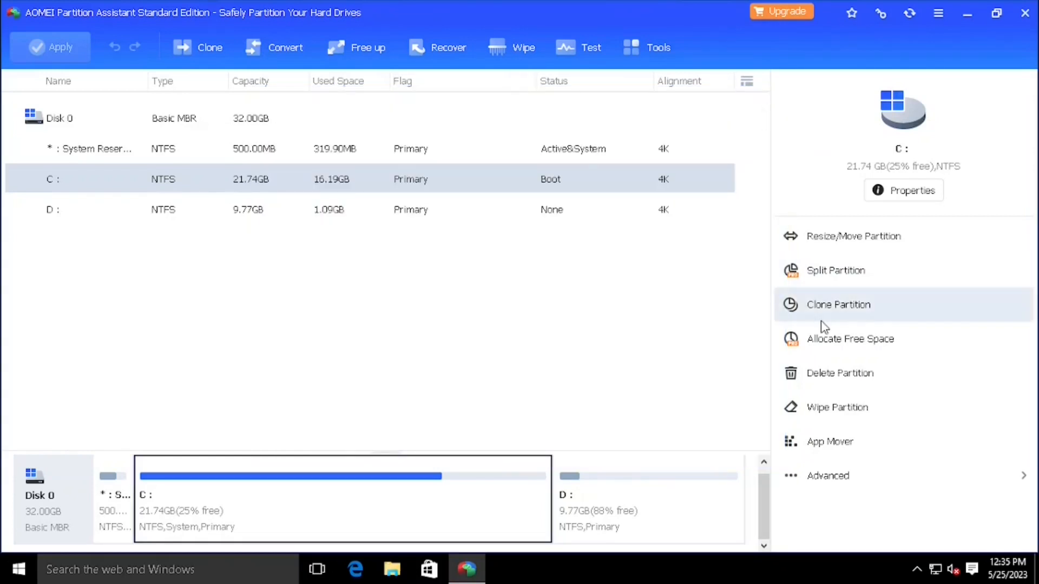
- Shrink the C: partition to 18.73 GB with Resize/Move Partition
{"action": "left_click", "coordinate": [648, 494]}
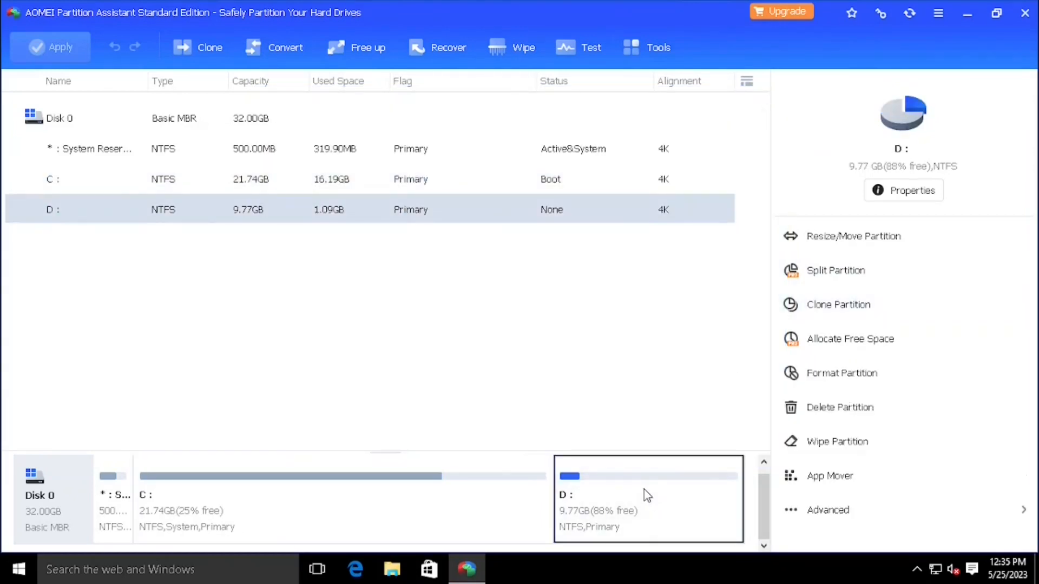
{"action": "left_click", "coordinate": [528, 501]}
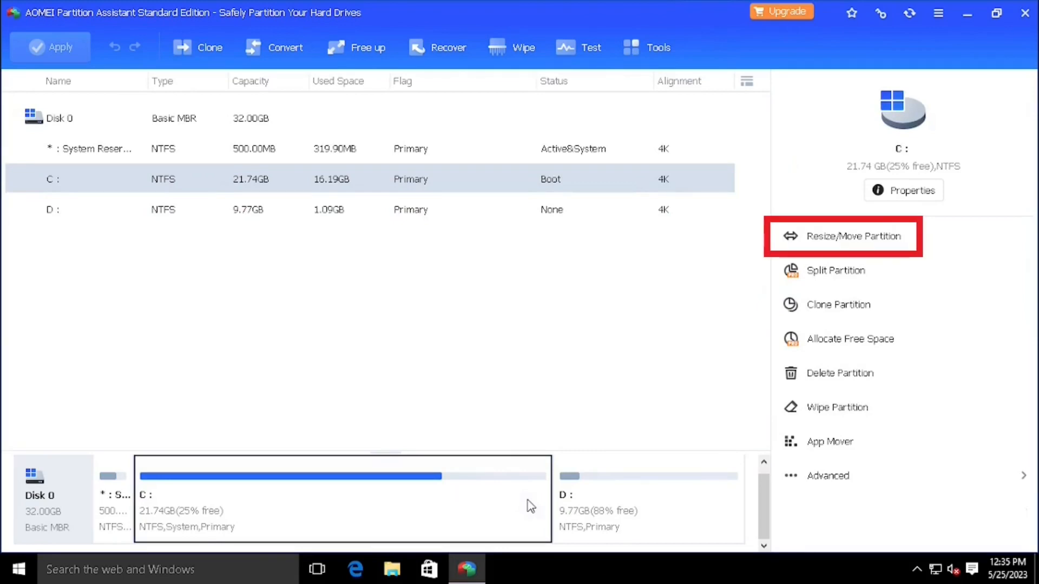
{"action": "left_click", "coordinate": [830, 238]}
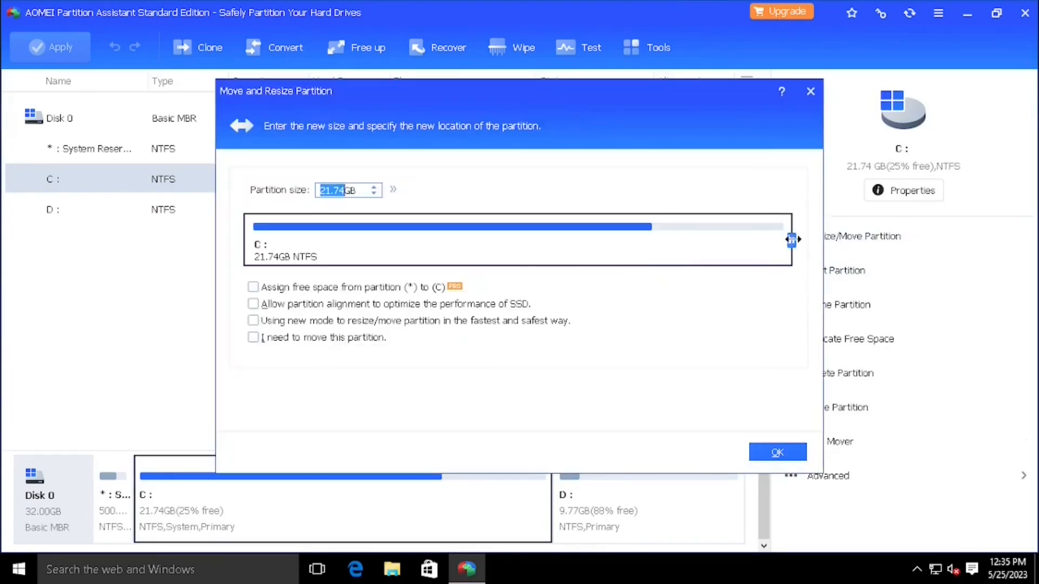
{"action": "left_click_drag", "start_coordinate": [792, 240], "coordinate": [719, 239]}
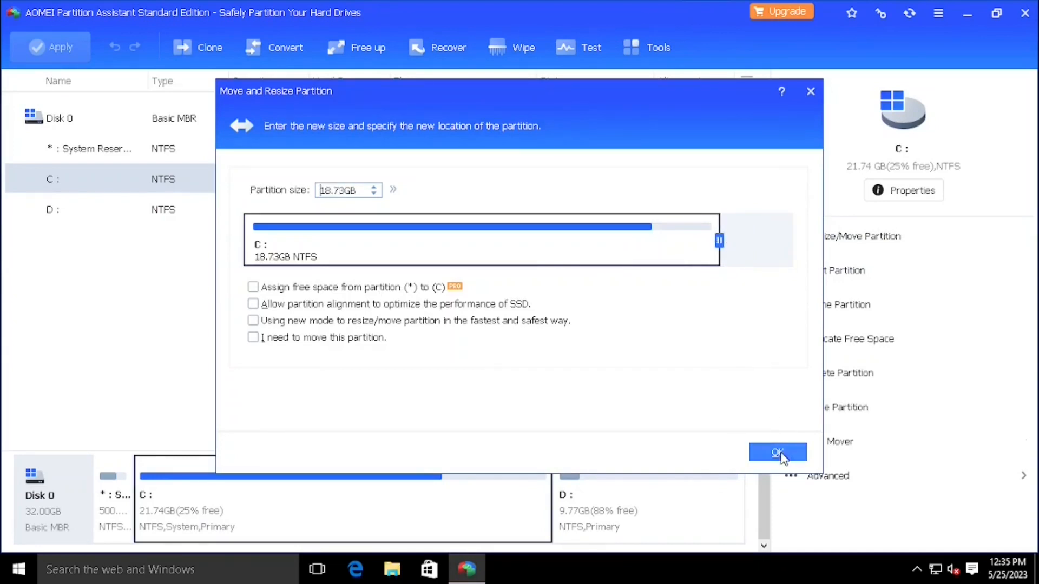
{"action": "left_click", "coordinate": [781, 457]}
- Create a 3.01 GB NTFS partition with drive letter F: in the unallocated space after C:
{"action": "left_click", "coordinate": [501, 511]}
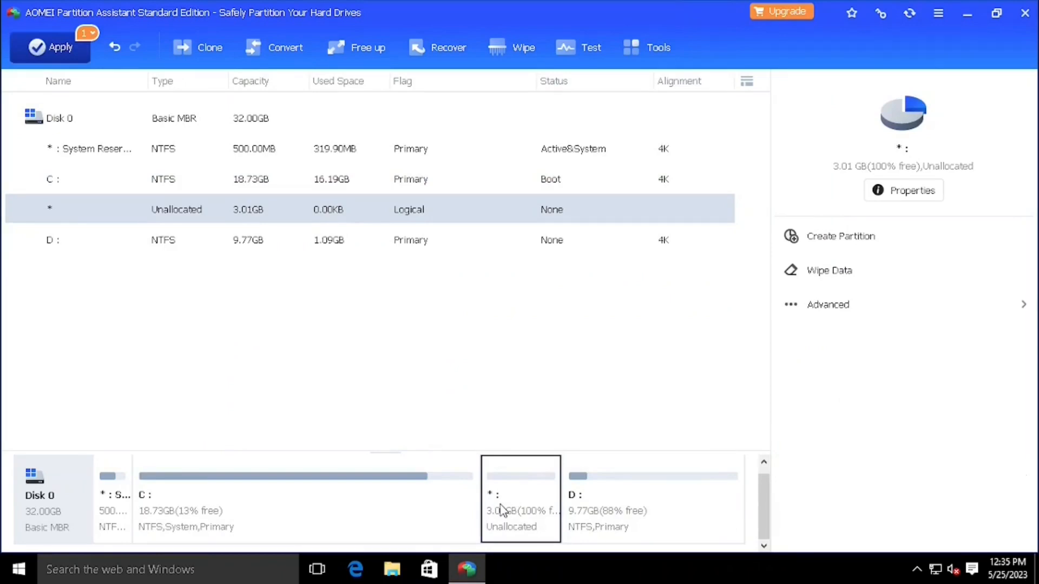
{"action": "left_click", "coordinate": [784, 236]}
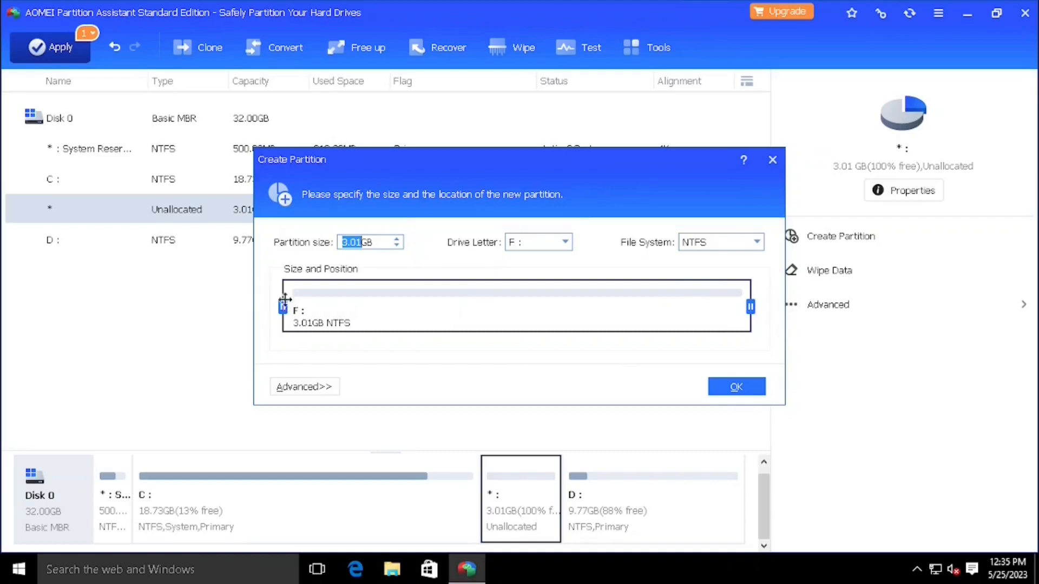
{"action": "left_click", "coordinate": [738, 389]}
- Check the current drives under This PC in File Explorer and close the window
{"action": "key", "text": "super+e"}
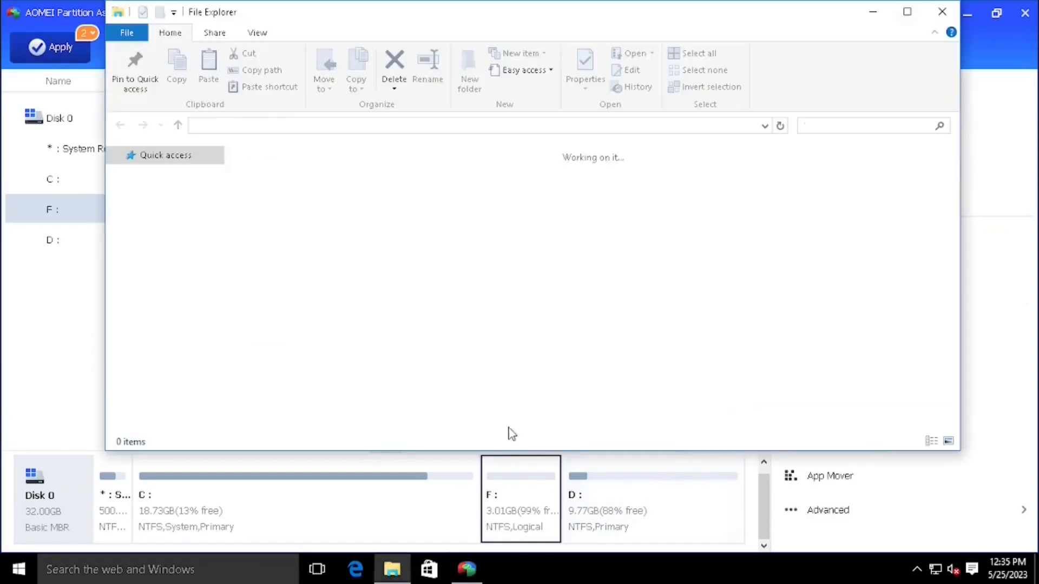
{"action": "left_click", "coordinate": [157, 326]}
{"action": "left_click", "coordinate": [151, 348]}
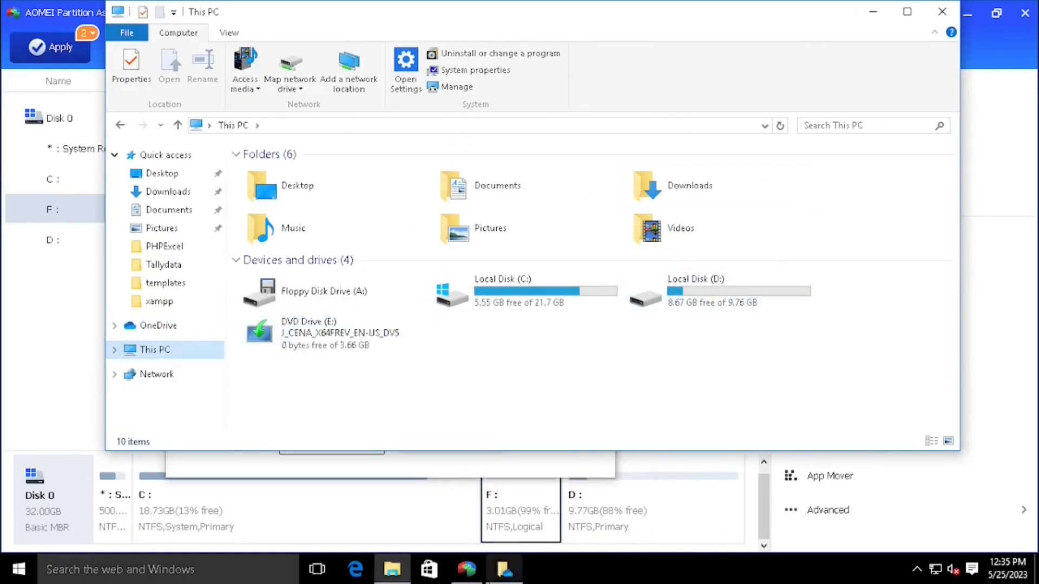
{"action": "left_click", "coordinate": [942, 12]}
- Apply the pending resize and partition creation operations with the partition check before execution enabled
{"action": "left_click", "coordinate": [50, 47]}
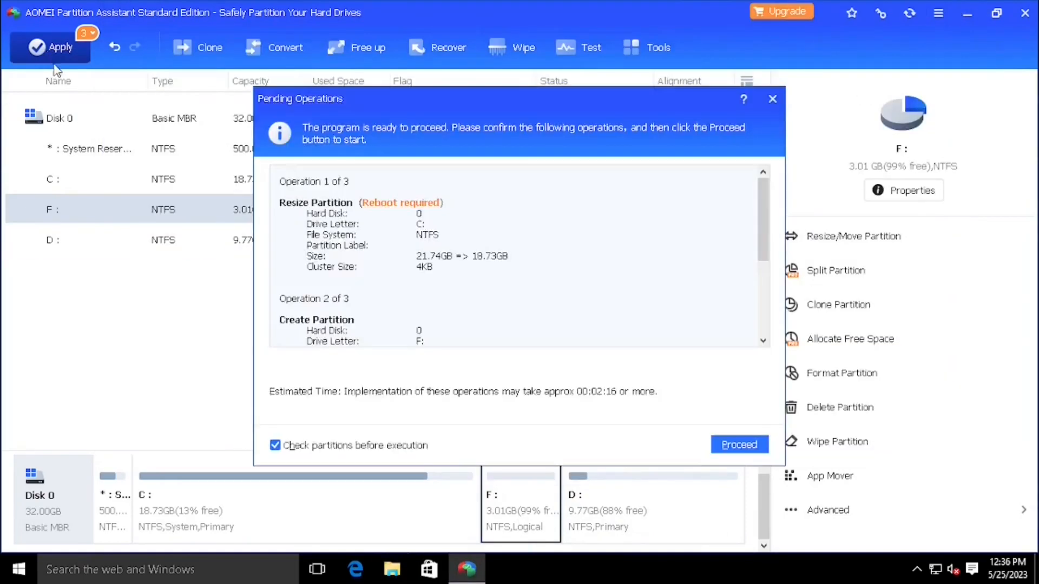
{"action": "left_click", "coordinate": [738, 375]}
{"action": "left_click", "coordinate": [731, 394]}
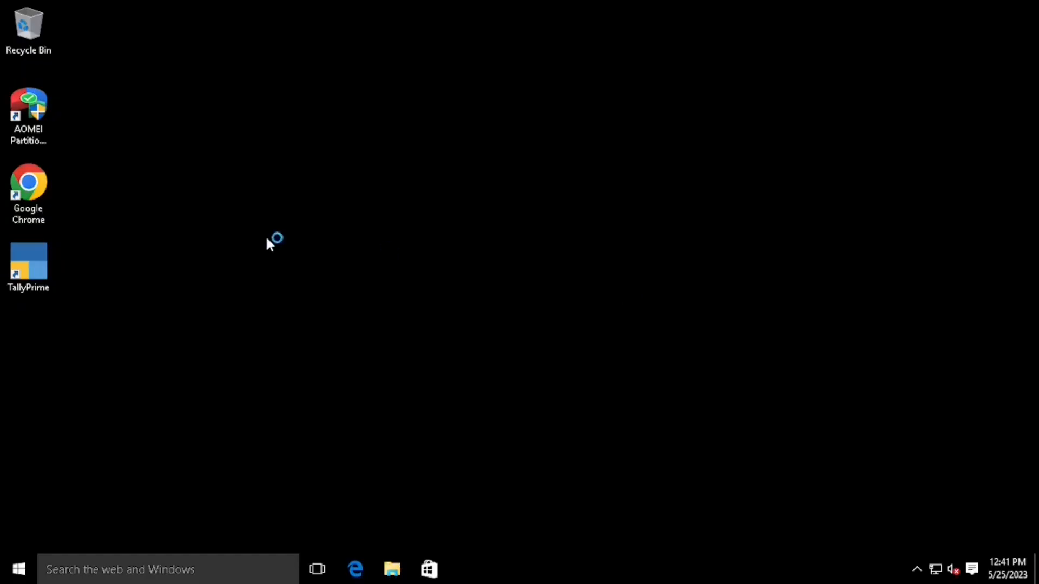
- Relaunch AOMEI Partition Assistant from the desktop with permission to make changes and select the D: partition
{"action": "double_click", "coordinate": [28, 111]}
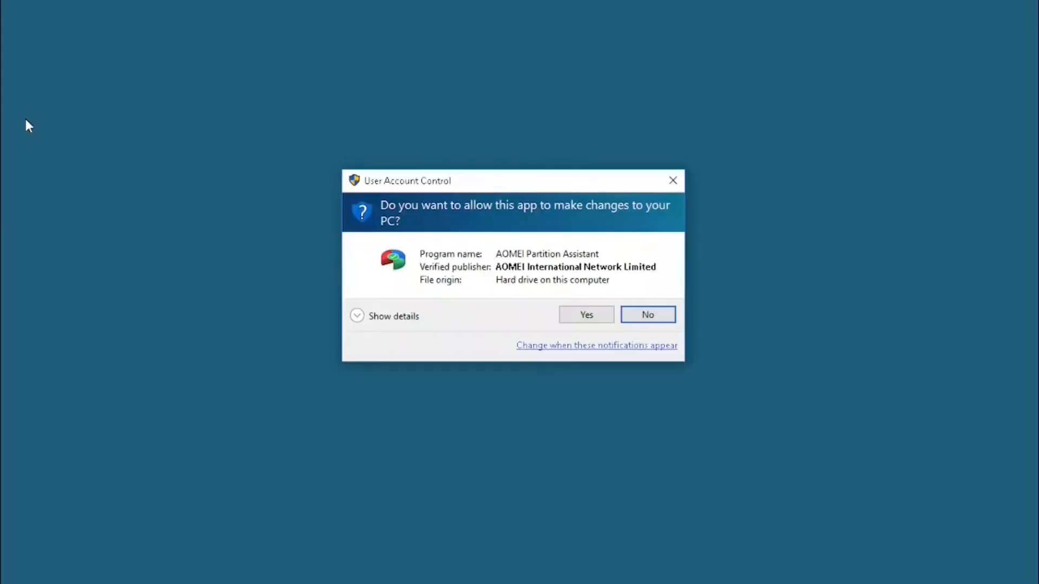
{"action": "left_click", "coordinate": [590, 314]}
{"action": "left_click", "coordinate": [606, 497]}
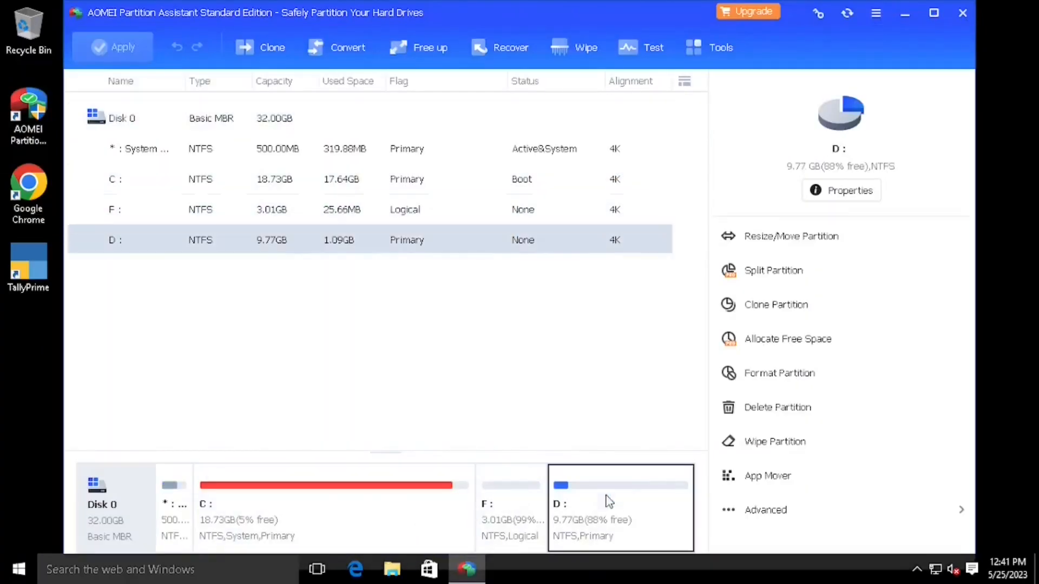
- Open This PC in File Explorer and examine drives F: and D: and the folders on D:
{"action": "key", "text": "super+e"}
{"action": "left_click", "coordinate": [155, 350]}
{"action": "double_click", "coordinate": [547, 331]}
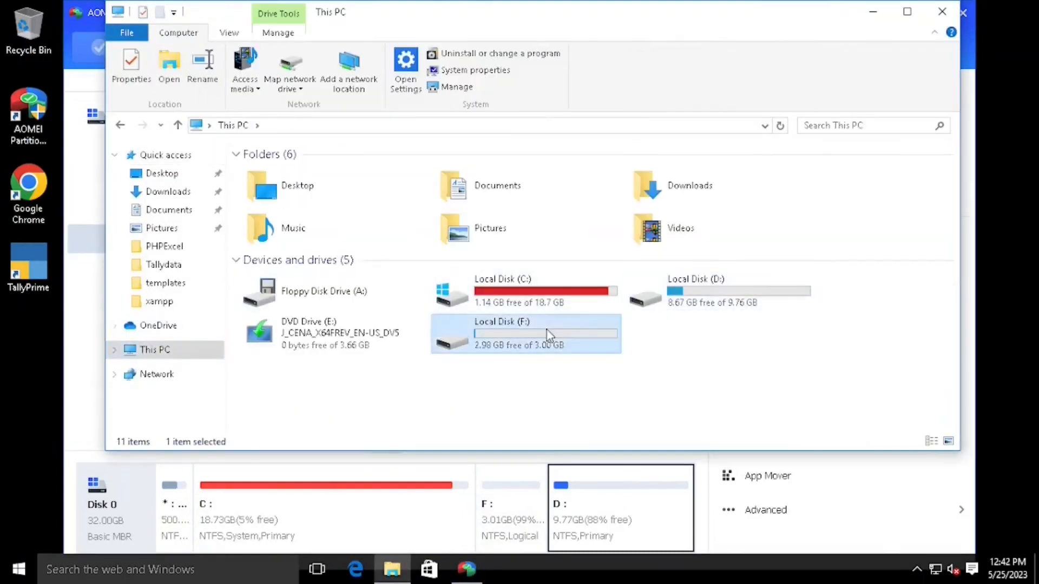
{"action": "left_click", "coordinate": [167, 350]}
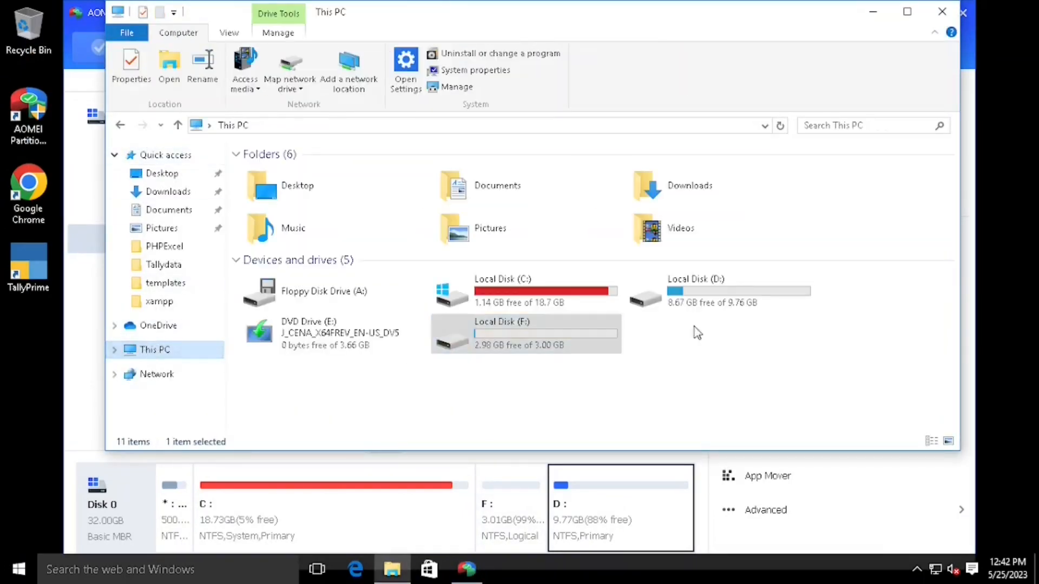
{"action": "double_click", "coordinate": [694, 311]}
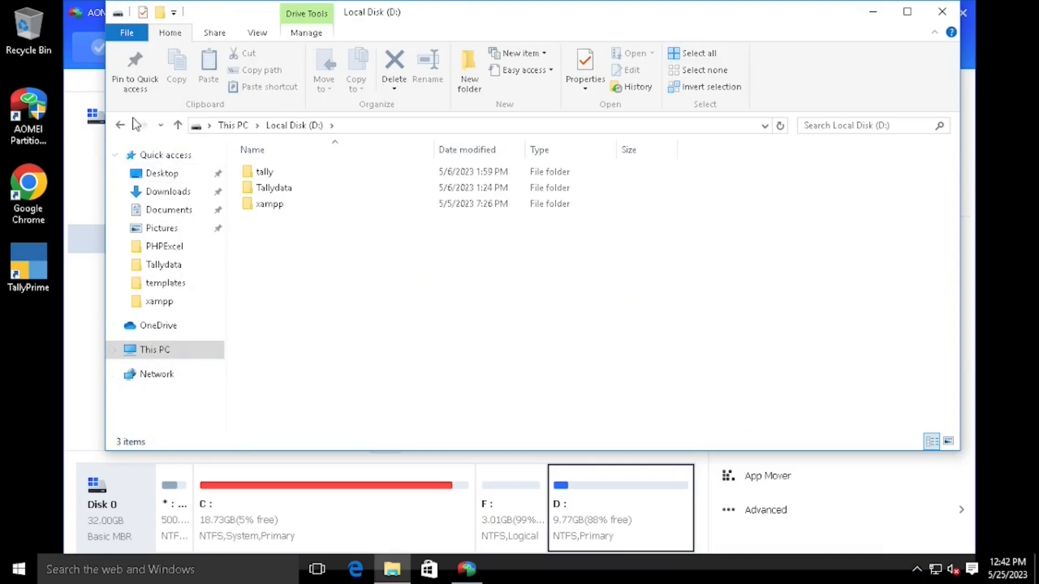
{"action": "left_click", "coordinate": [120, 125]}
- Launch TallyPrime in Educational Mode to check that it runs, and quit it
{"action": "double_click", "coordinate": [31, 256]}
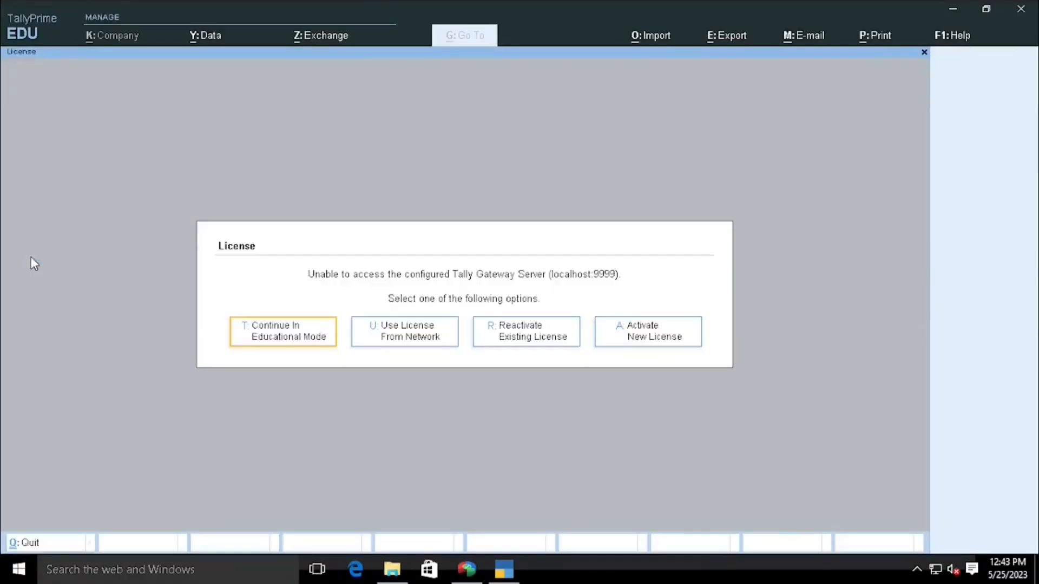
{"action": "left_click", "coordinate": [297, 331]}
{"action": "key", "text": "Return"}
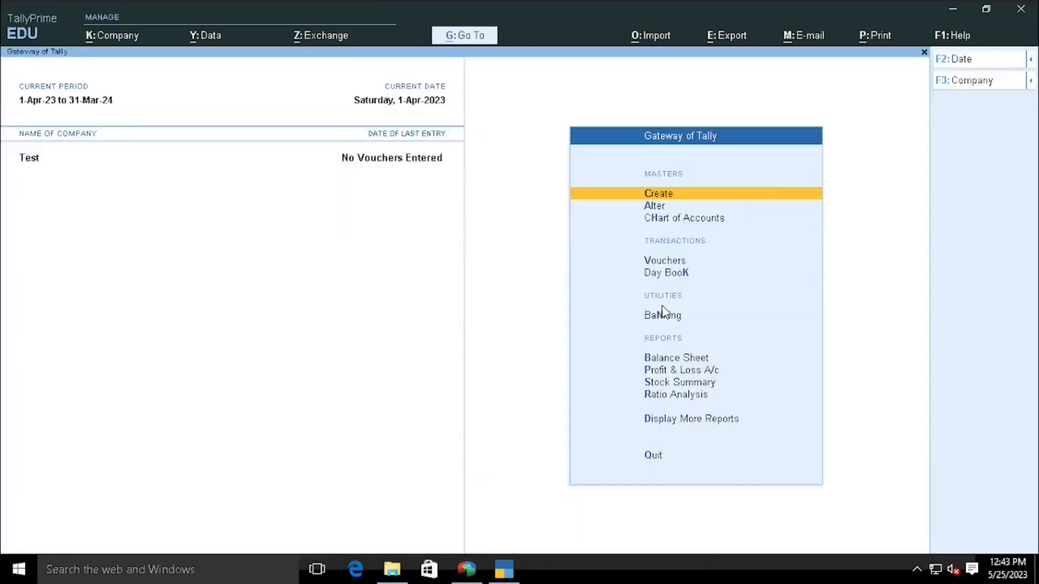
{"action": "key", "text": "Escape"}
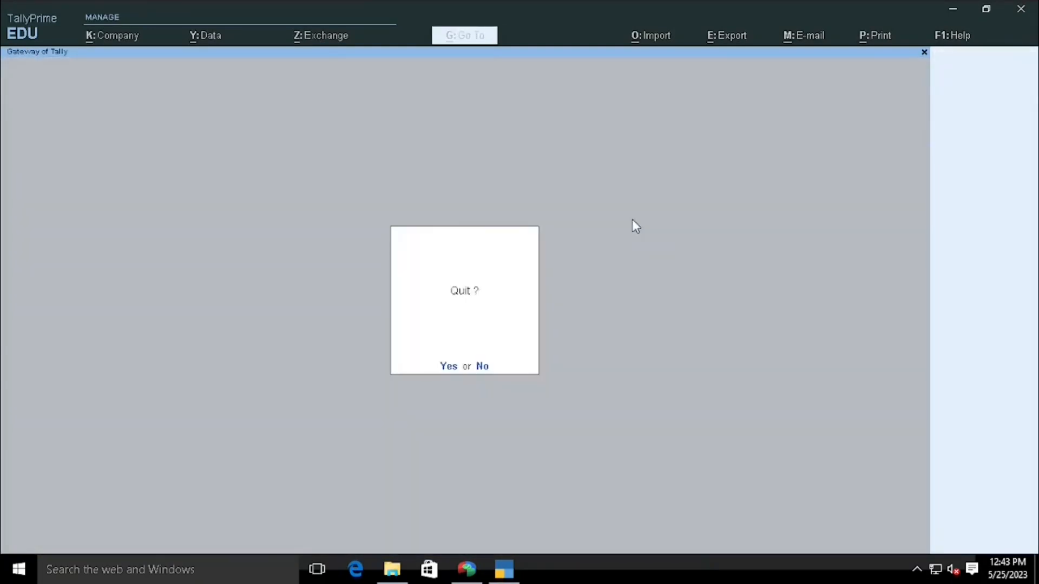
{"action": "key", "text": "y"}
- List the applications that can be moved off the D: partition with App Mover's Move Apps option
{"action": "left_click", "coordinate": [546, 504]}
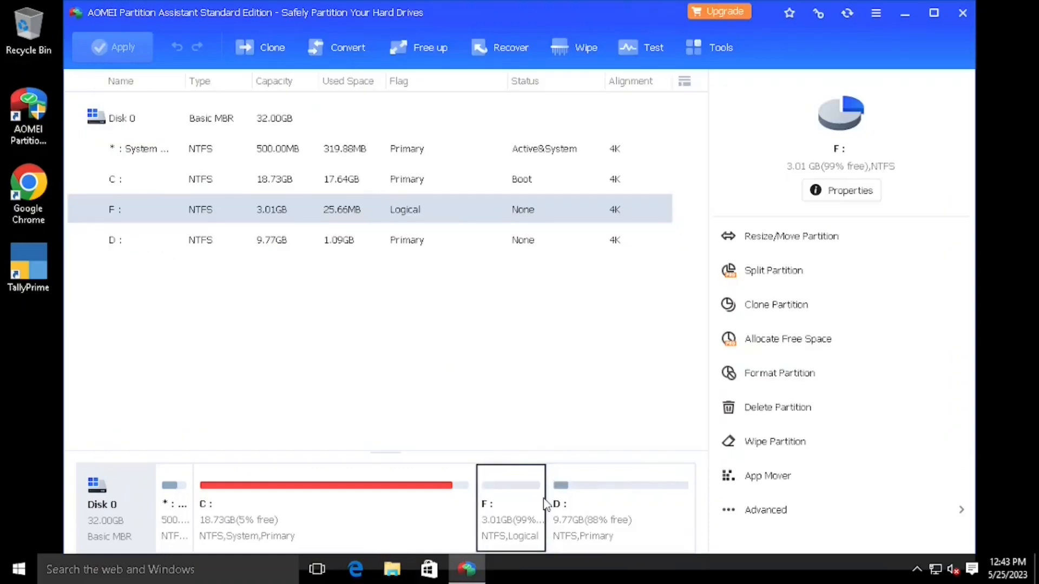
{"action": "left_click", "coordinate": [551, 504]}
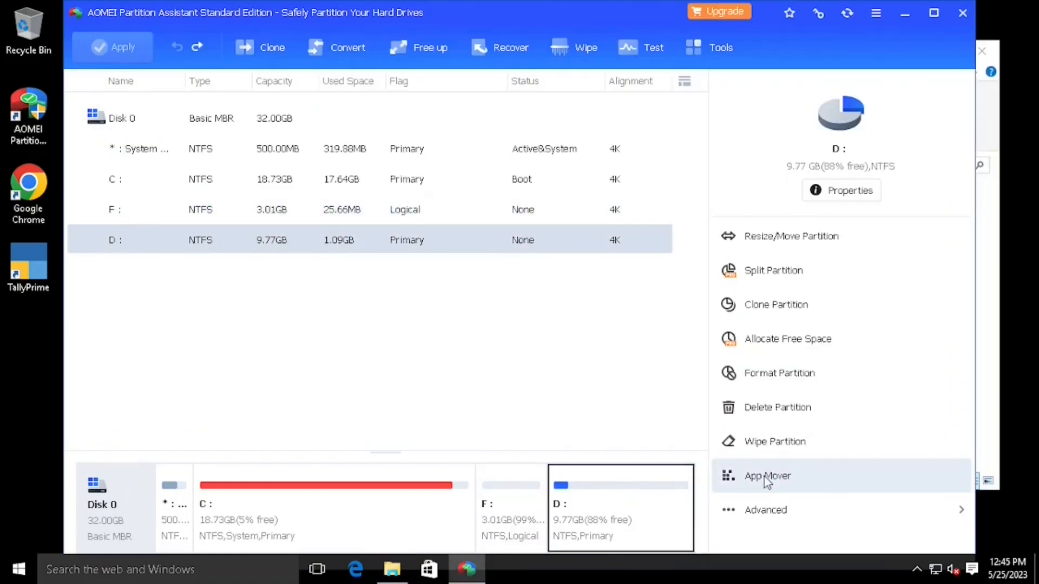
{"action": "left_click", "coordinate": [764, 476]}
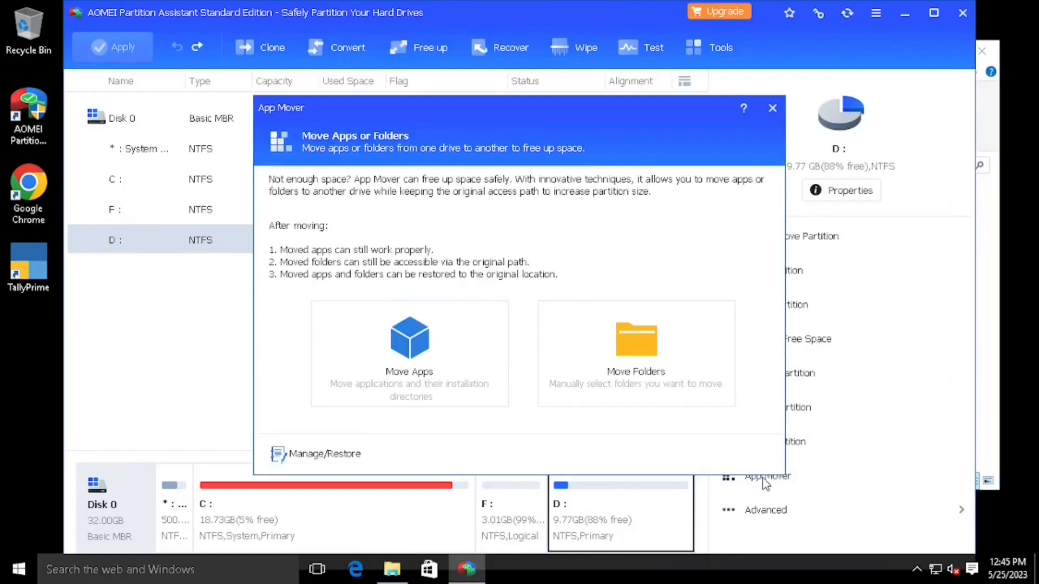
{"action": "left_click", "coordinate": [409, 355]}
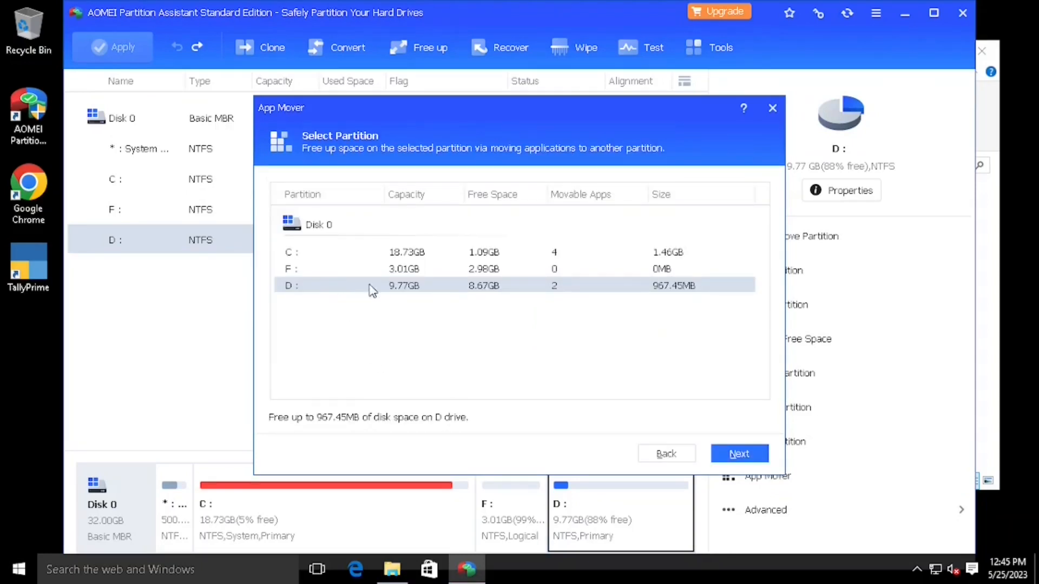
{"action": "left_click", "coordinate": [753, 461]}
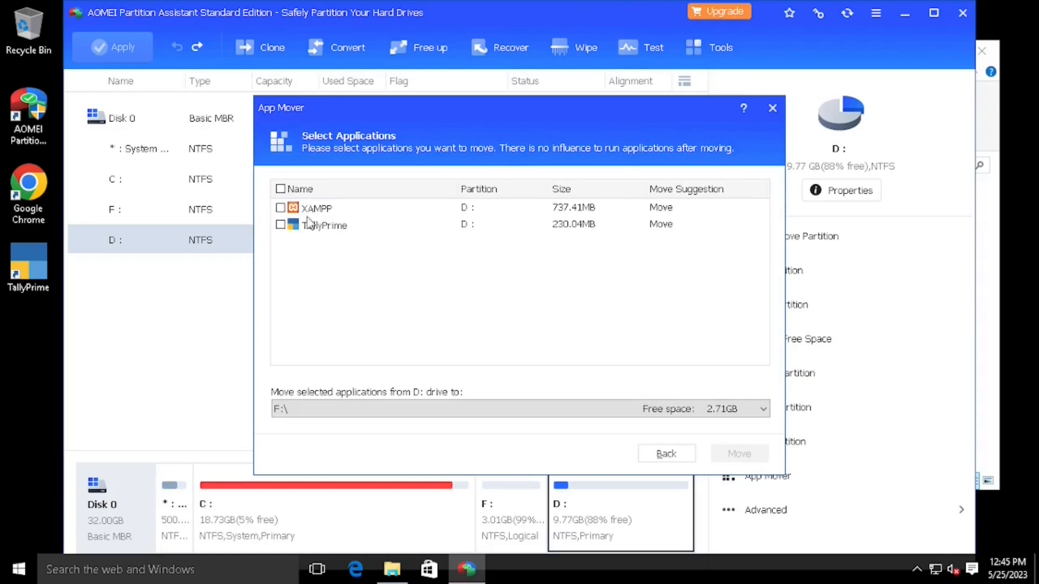
- Move TallyPrime from D: to F:, accept the running applications warning, and finish the operation
{"action": "left_click", "coordinate": [280, 225]}
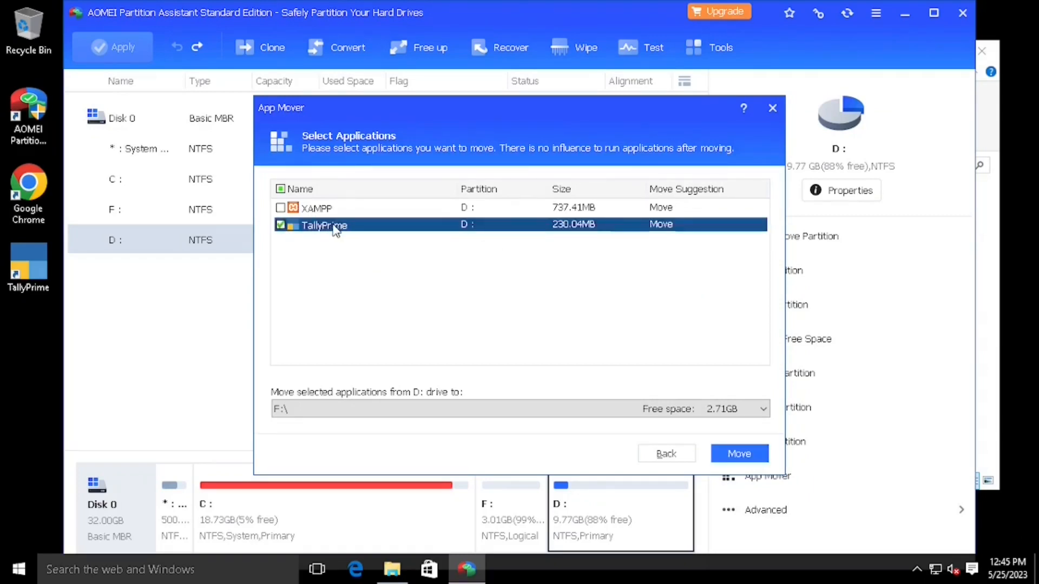
{"action": "left_click", "coordinate": [751, 458]}
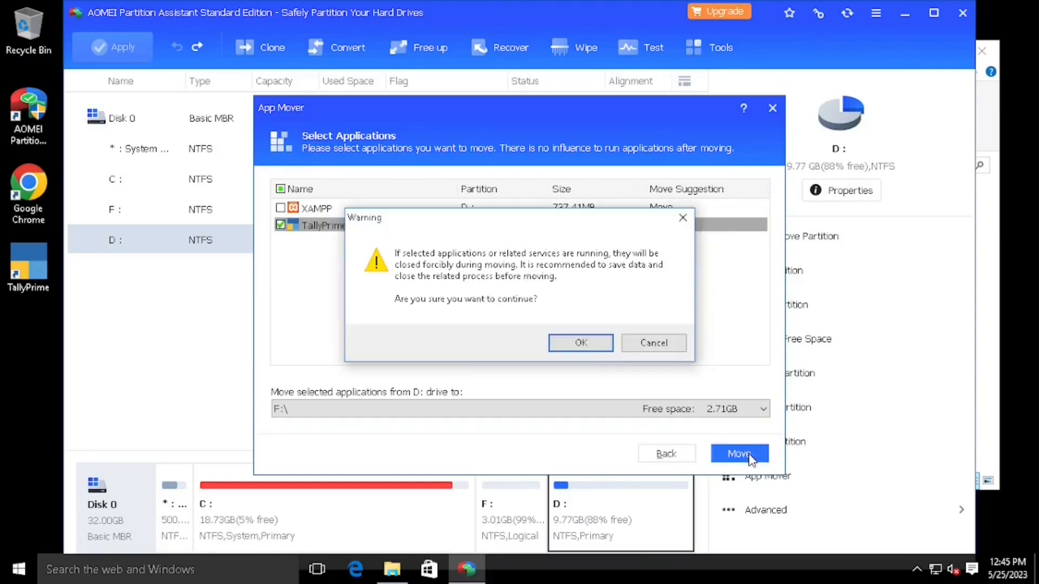
{"action": "left_click", "coordinate": [563, 343]}
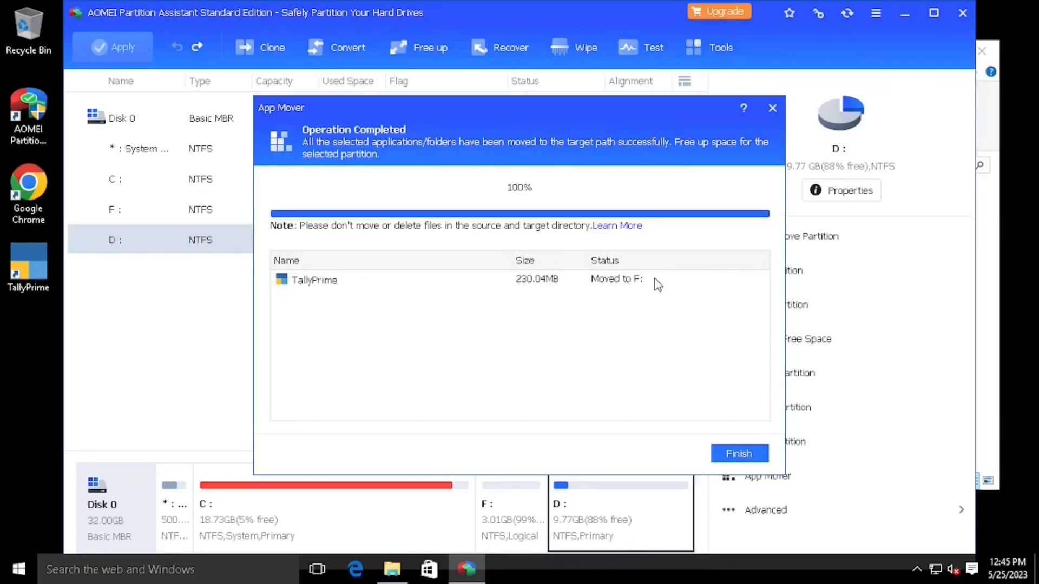
{"action": "left_click", "coordinate": [753, 459]}
- Reopen App Mover's Move Apps partition list to review the movable apps on each drive
{"action": "left_click", "coordinate": [750, 471]}
{"action": "left_click", "coordinate": [410, 347]}
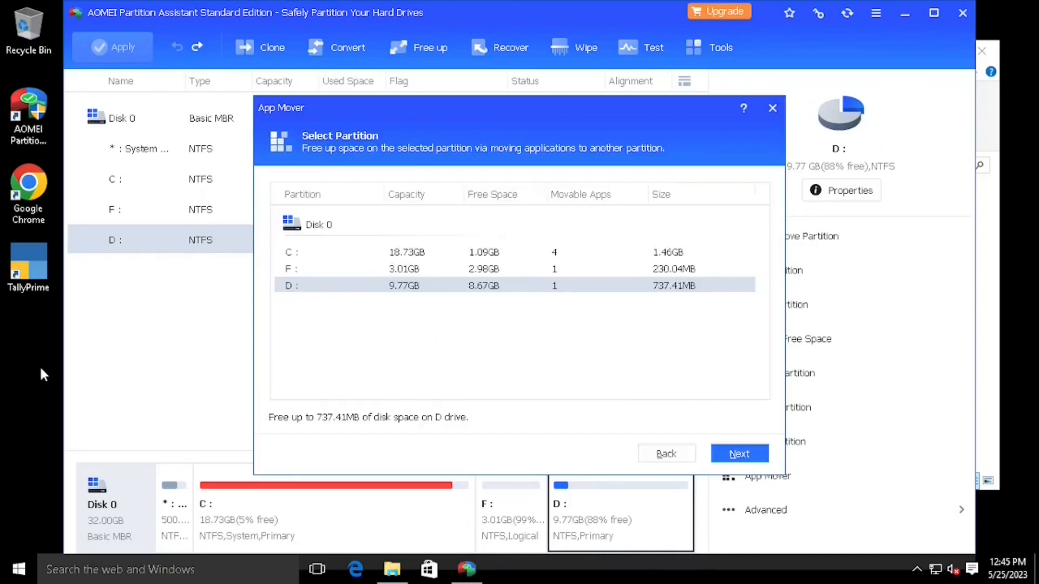
- Check the moved tally folder on the F: drive in File Explorer, and close the window
{"action": "key", "text": "super+e"}
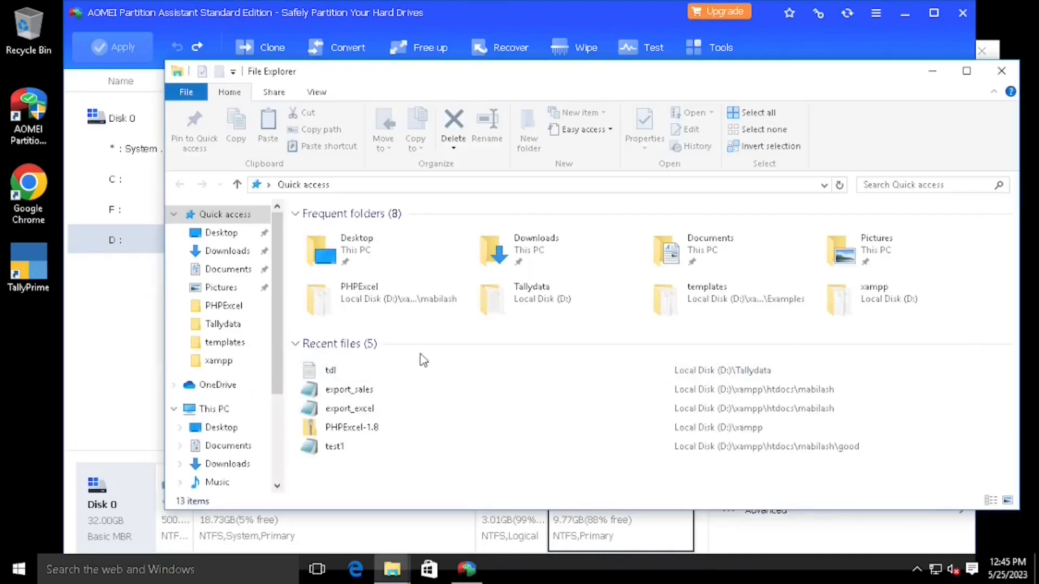
{"action": "scroll", "coordinate": [235, 431], "scroll_direction": "down", "scroll_amount": 3}
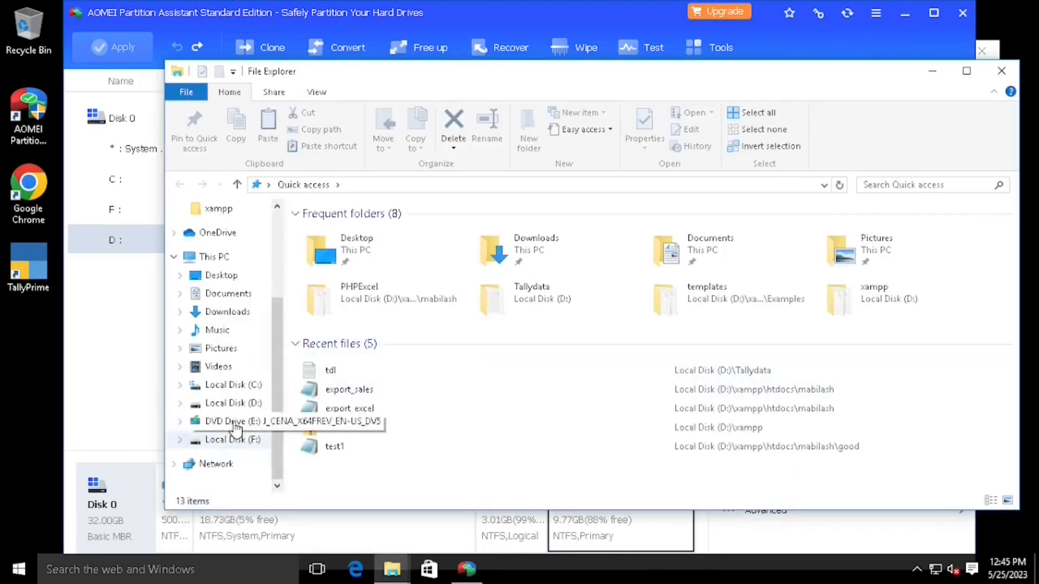
{"action": "left_click", "coordinate": [230, 440]}
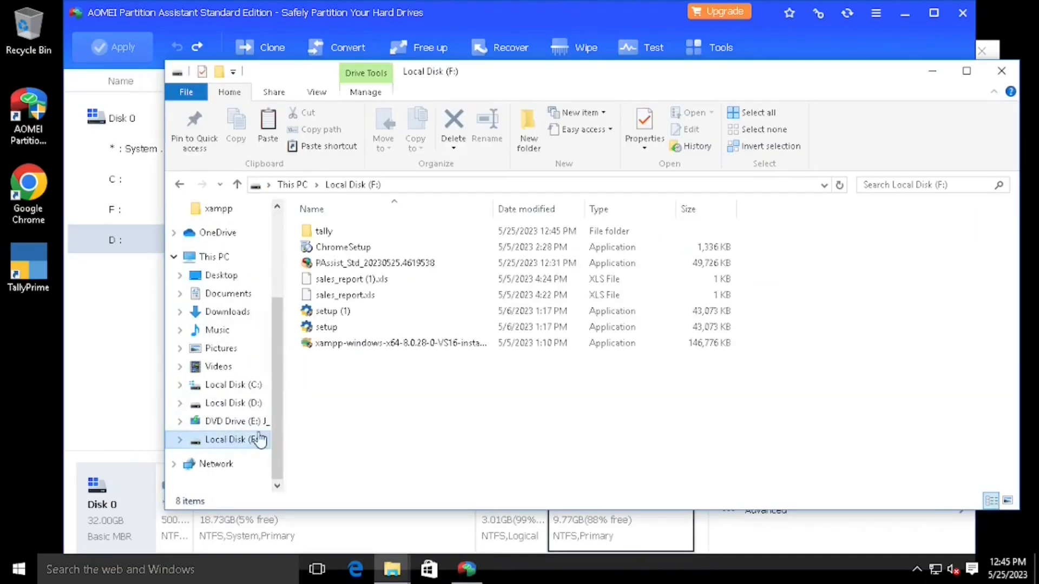
{"action": "double_click", "coordinate": [323, 231]}
{"action": "left_click", "coordinate": [1001, 71]}
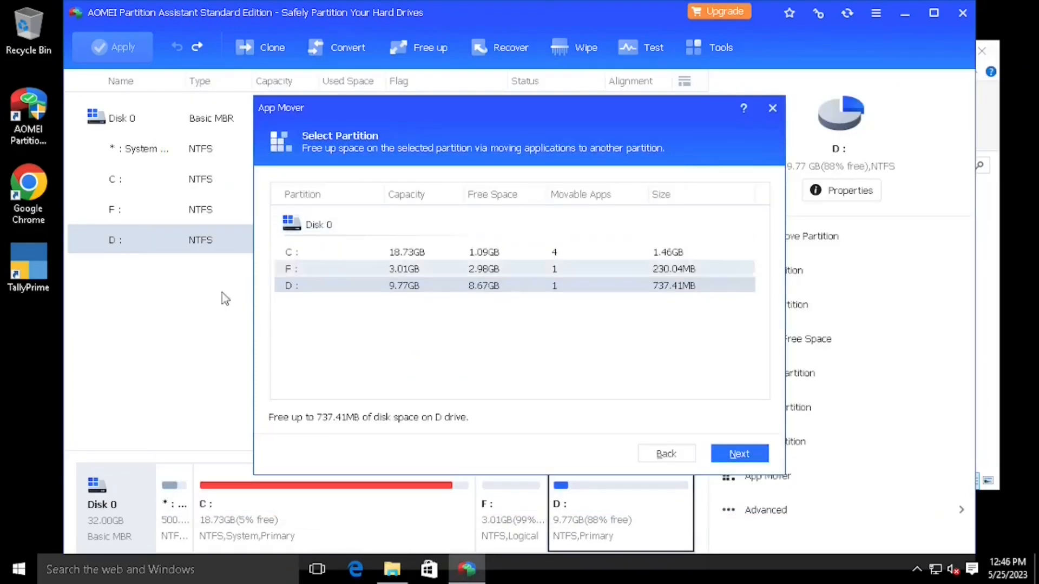
- Run the moved TallyPrime in Educational Mode to test that it still works, and quit it
{"action": "double_click", "coordinate": [44, 288]}
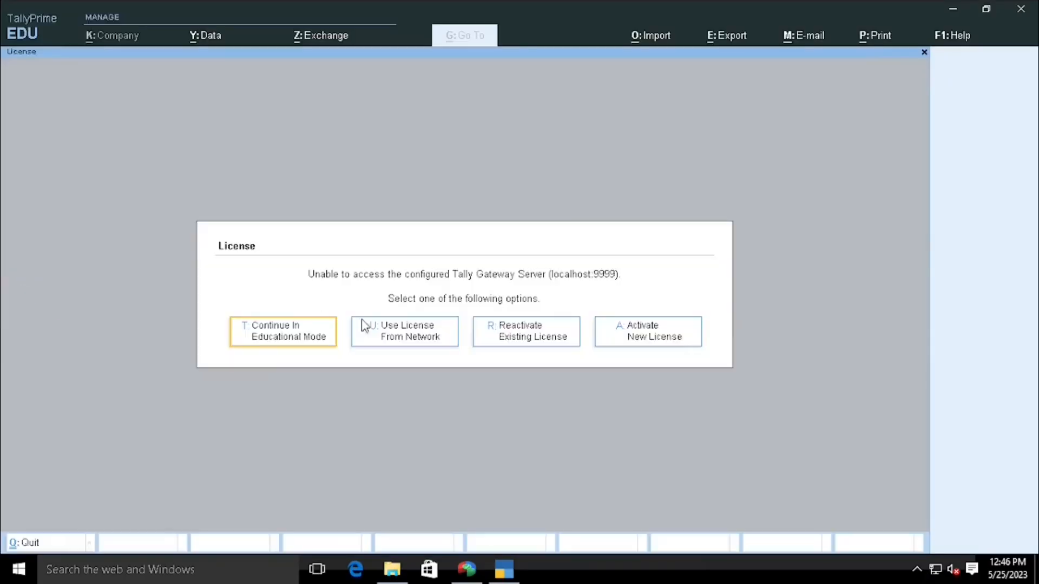
{"action": "left_click", "coordinate": [261, 328]}
{"action": "left_click", "coordinate": [850, 466]}
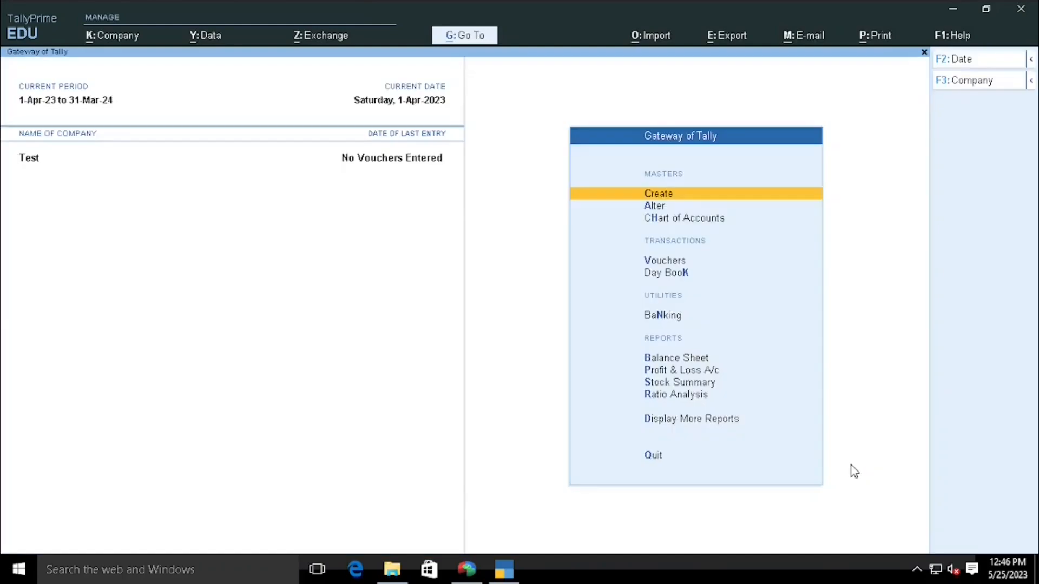
{"action": "key", "text": "Escape"}
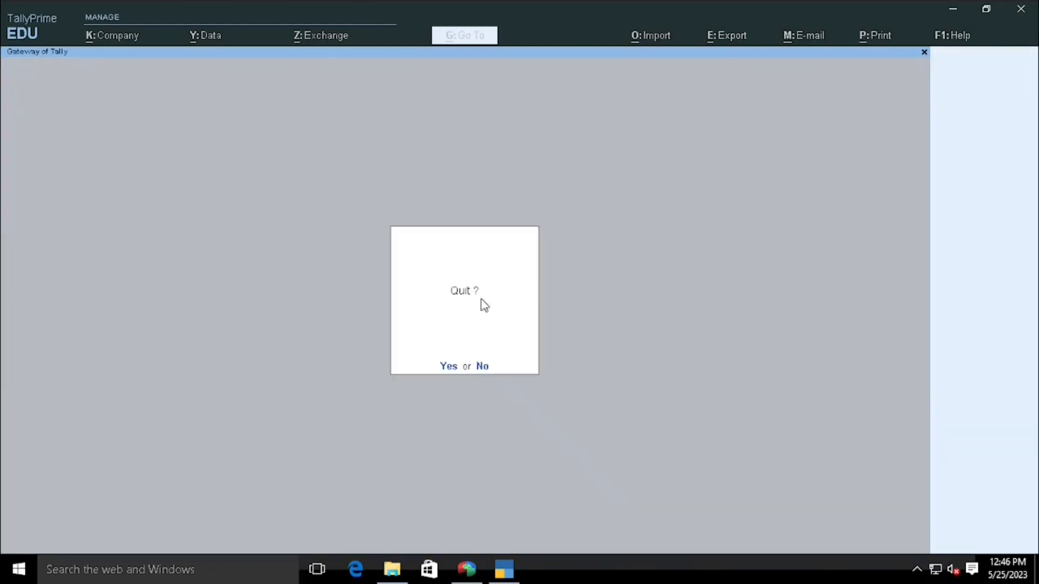
{"action": "key", "text": "y"}
- Inspect the D: drive and its Tallydata folder in File Explorer, close that window, and exit App Mover
{"action": "key", "text": "super+e"}
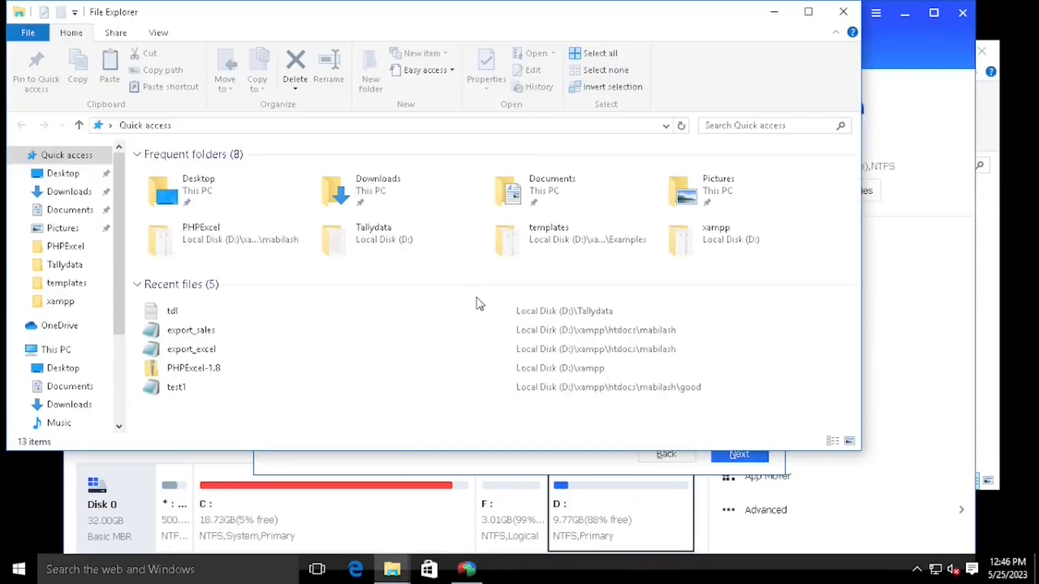
{"action": "scroll", "coordinate": [55, 387], "scroll_direction": "down", "scroll_amount": 1}
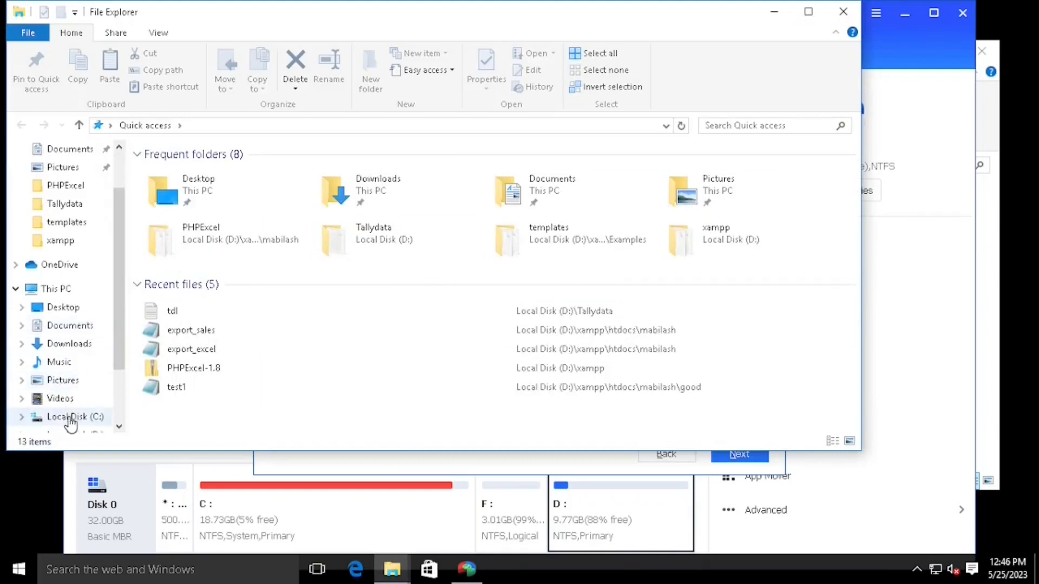
{"action": "scroll", "coordinate": [65, 419], "scroll_direction": "down", "scroll_amount": 1}
{"action": "left_click", "coordinate": [68, 380]}
{"action": "left_click", "coordinate": [68, 399]}
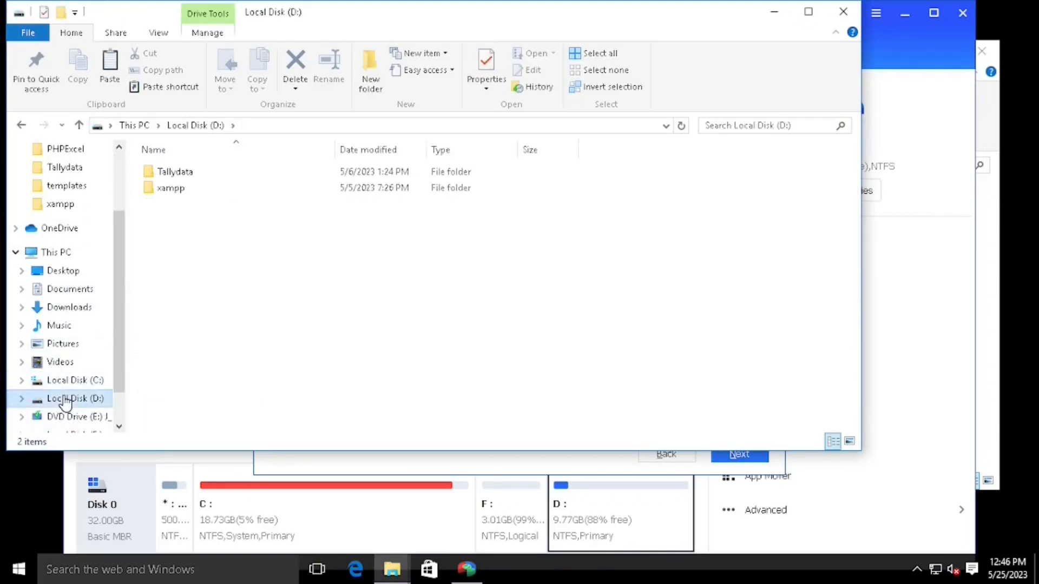
{"action": "double_click", "coordinate": [172, 172]}
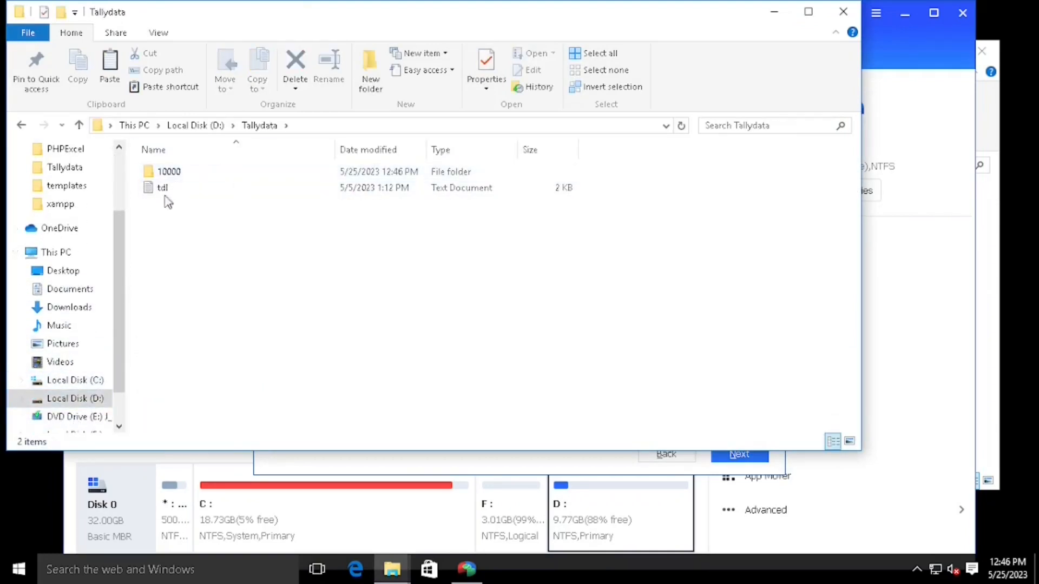
{"action": "left_click", "coordinate": [21, 125]}
{"action": "left_click", "coordinate": [390, 282]}
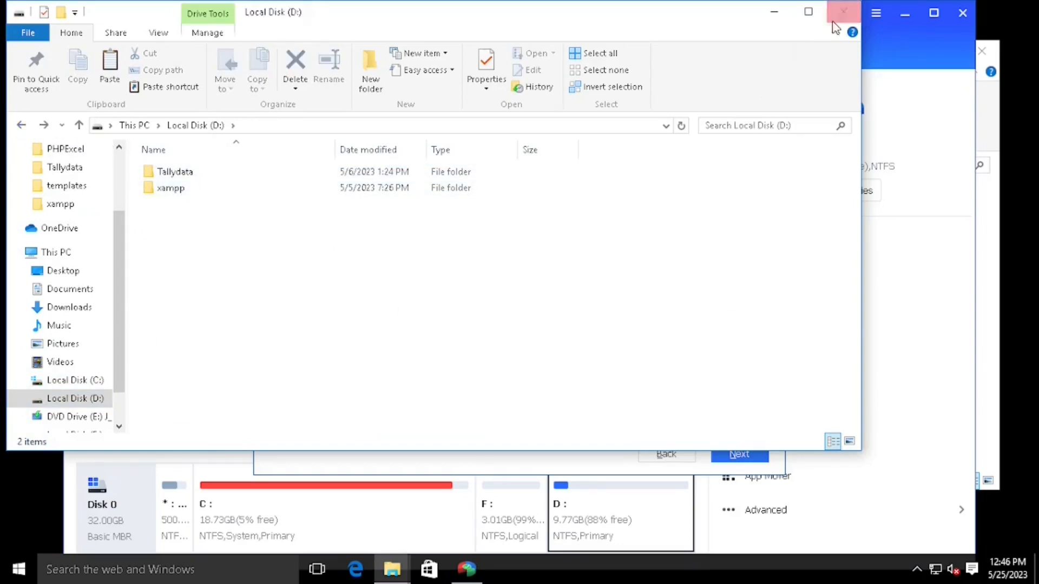
{"action": "left_click", "coordinate": [843, 12]}
{"action": "left_click", "coordinate": [666, 454]}
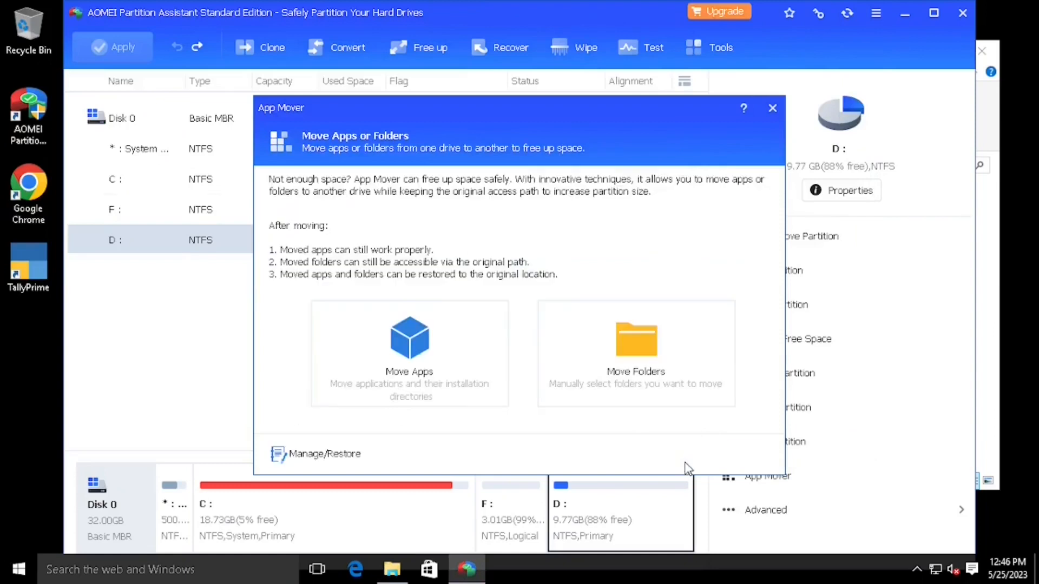
{"action": "key", "text": "Escape"}
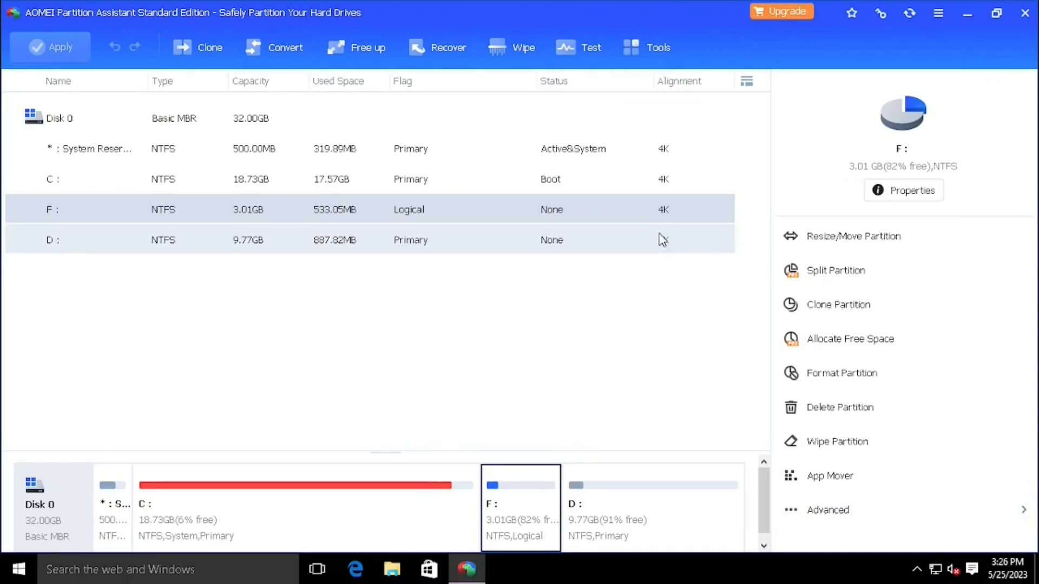
- Set up a merge of partitions F: and D: on Disk 0 with D: as the target partition
{"action": "left_click", "coordinate": [840, 510]}
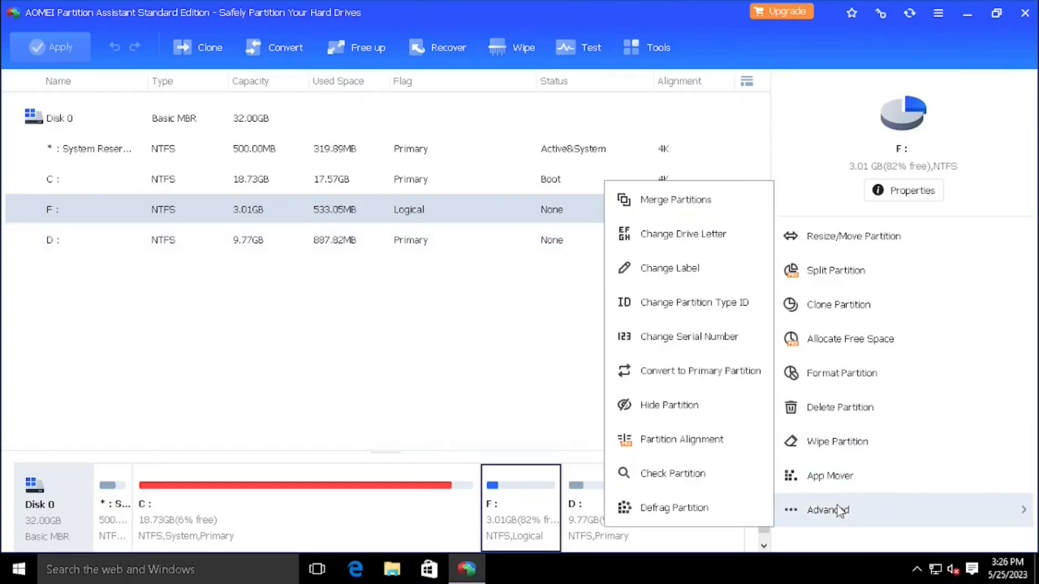
{"action": "left_click", "coordinate": [674, 212]}
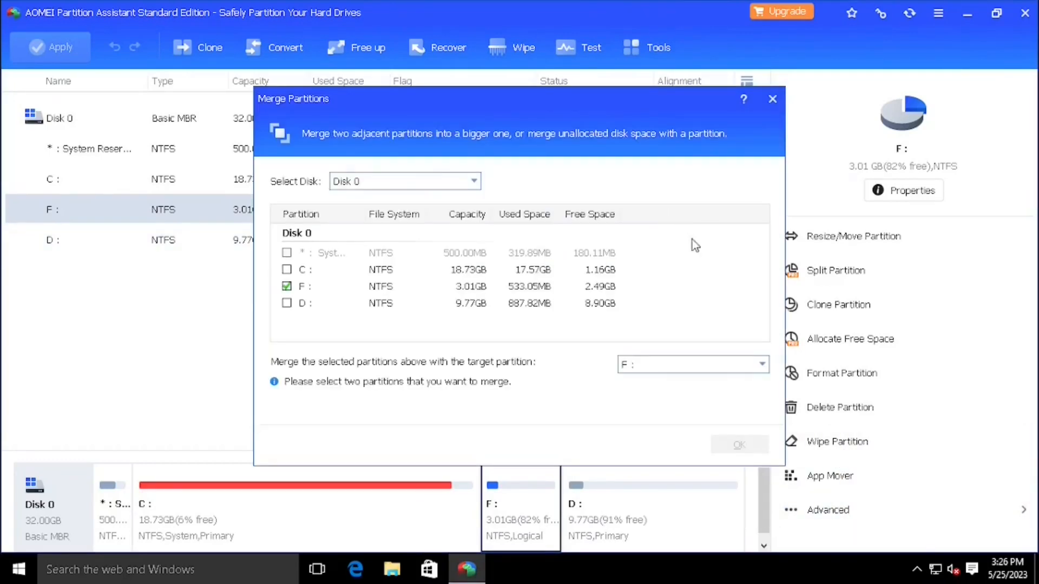
{"action": "left_click", "coordinate": [287, 303]}
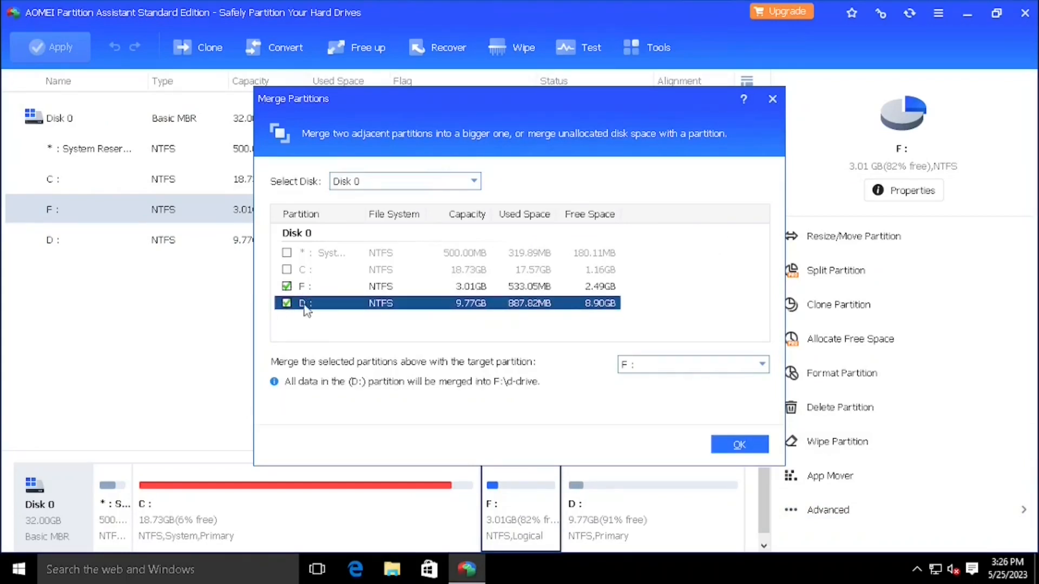
{"action": "left_click", "coordinate": [732, 366]}
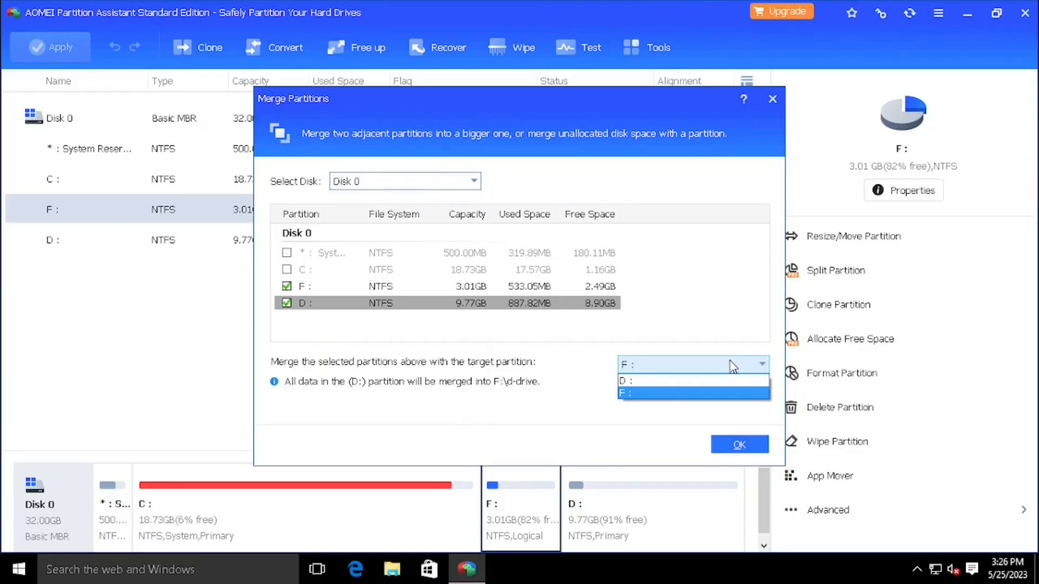
{"action": "left_click", "coordinate": [657, 381]}
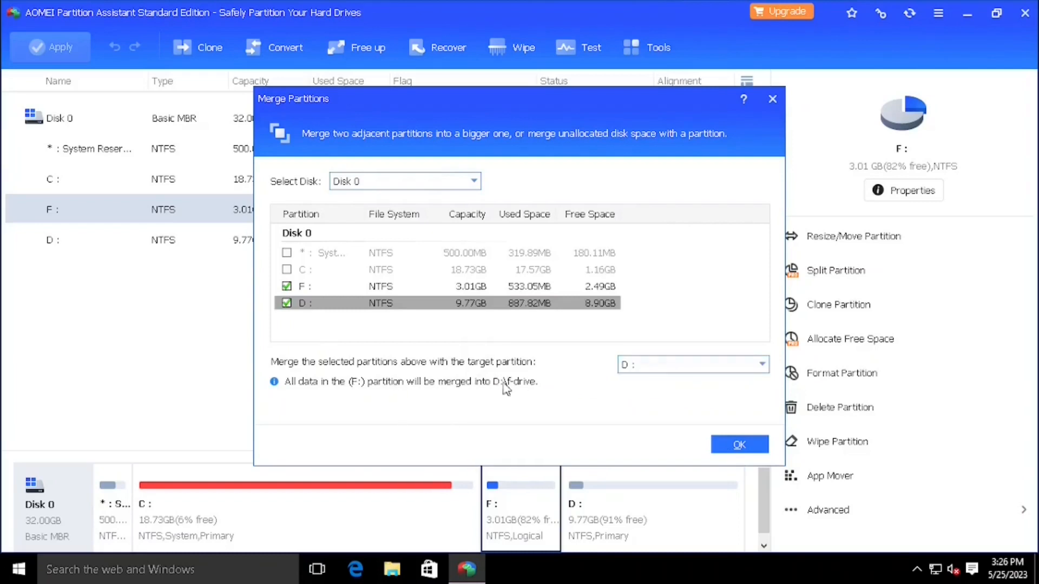
{"action": "left_click", "coordinate": [740, 446]}
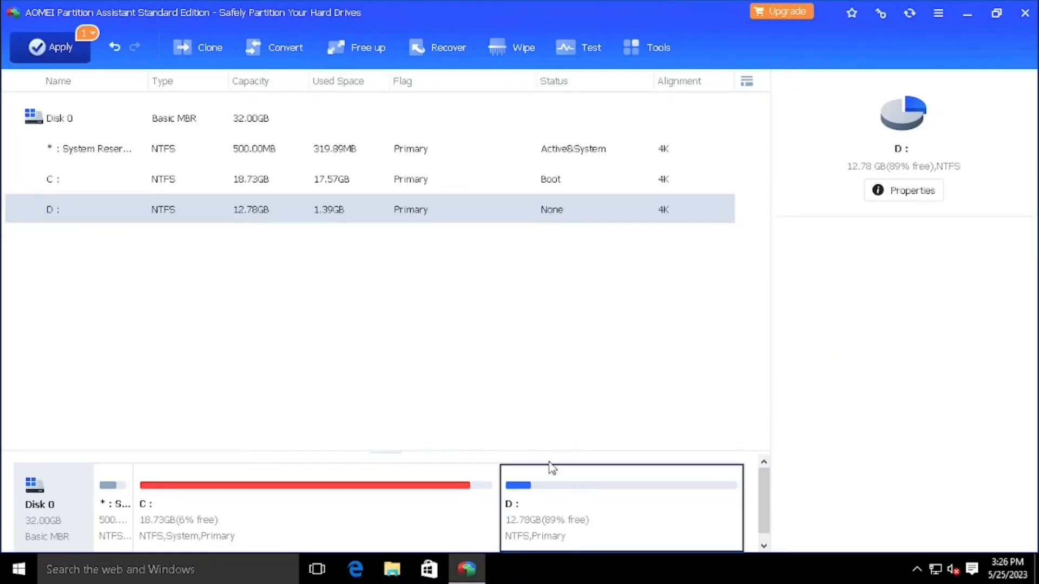
- Apply the pending merge with the partition check kept on, confirm the start, and acknowledge its completion
{"action": "left_click", "coordinate": [39, 49]}
{"action": "left_click", "coordinate": [745, 448]}
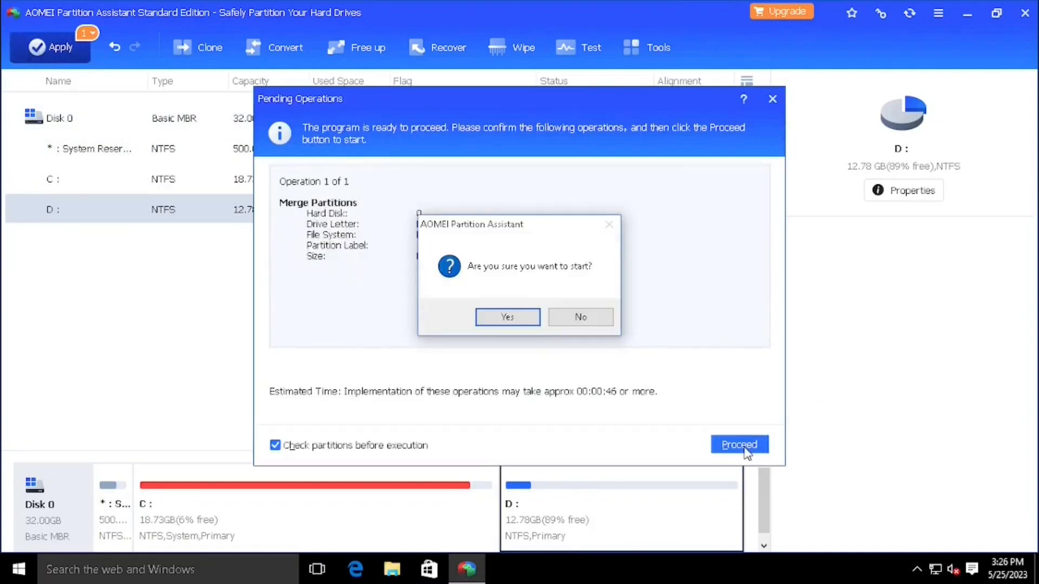
{"action": "left_click", "coordinate": [517, 319]}
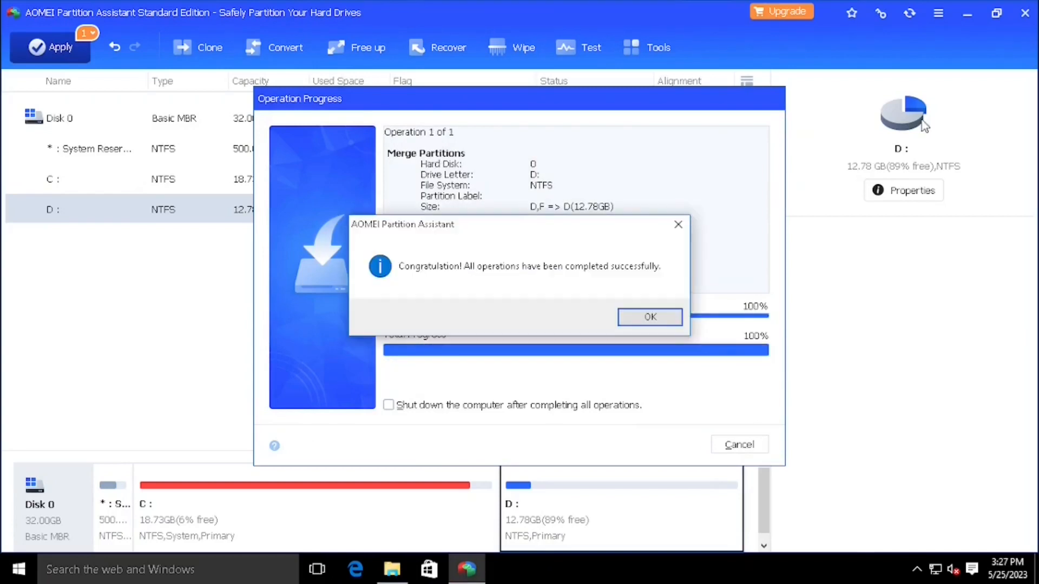
{"action": "left_click", "coordinate": [653, 316]}
- Review the drives under This PC in File Explorer after the merge, and close the window
{"action": "left_click", "coordinate": [392, 570]}
{"action": "left_click", "coordinate": [835, 325]}
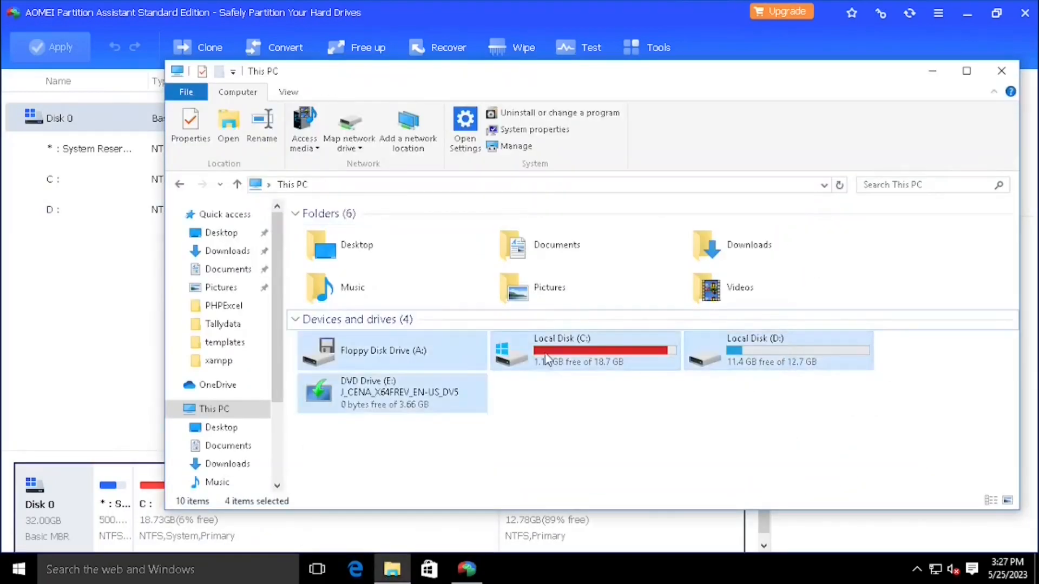
{"action": "left_click", "coordinate": [801, 349]}
{"action": "left_click", "coordinate": [1002, 70]}
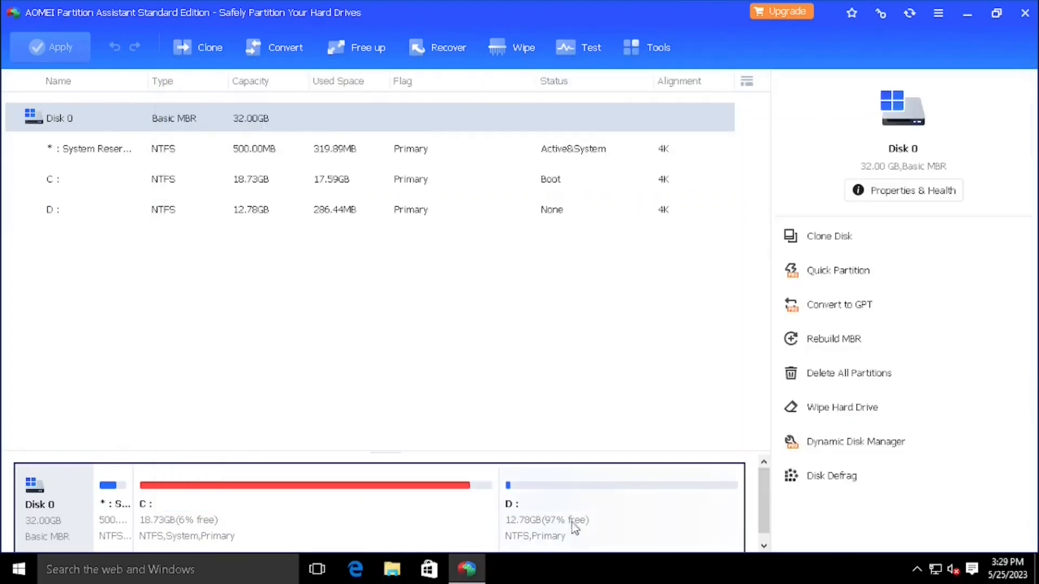
- Shrink partition D: to 1.95 GB from its start so that the unallocated space lies before it
{"action": "left_click", "coordinate": [573, 524]}
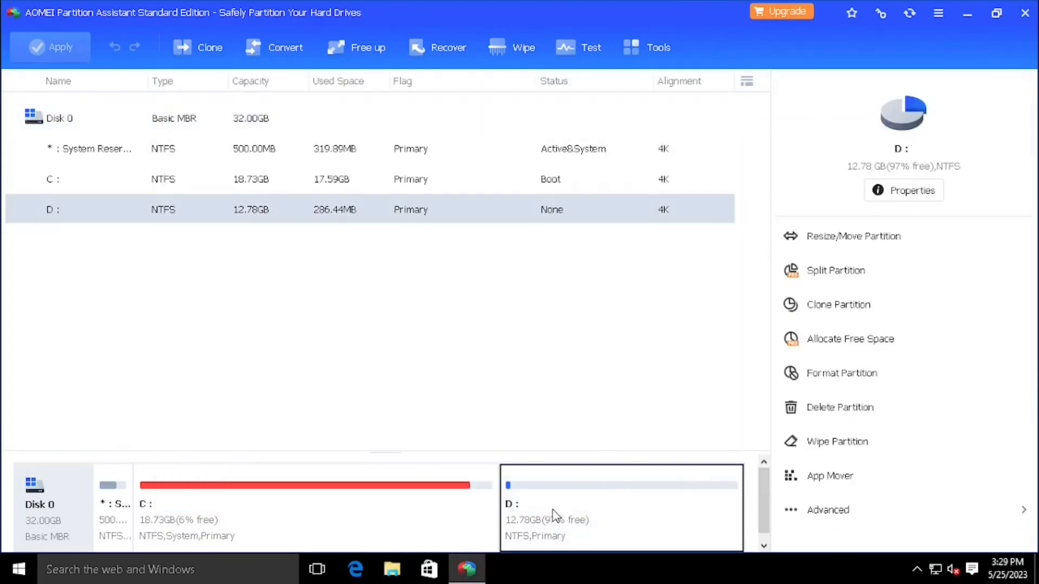
{"action": "left_click", "coordinate": [851, 236]}
{"action": "left_click_drag", "start_coordinate": [244, 240], "coordinate": [697, 237]}
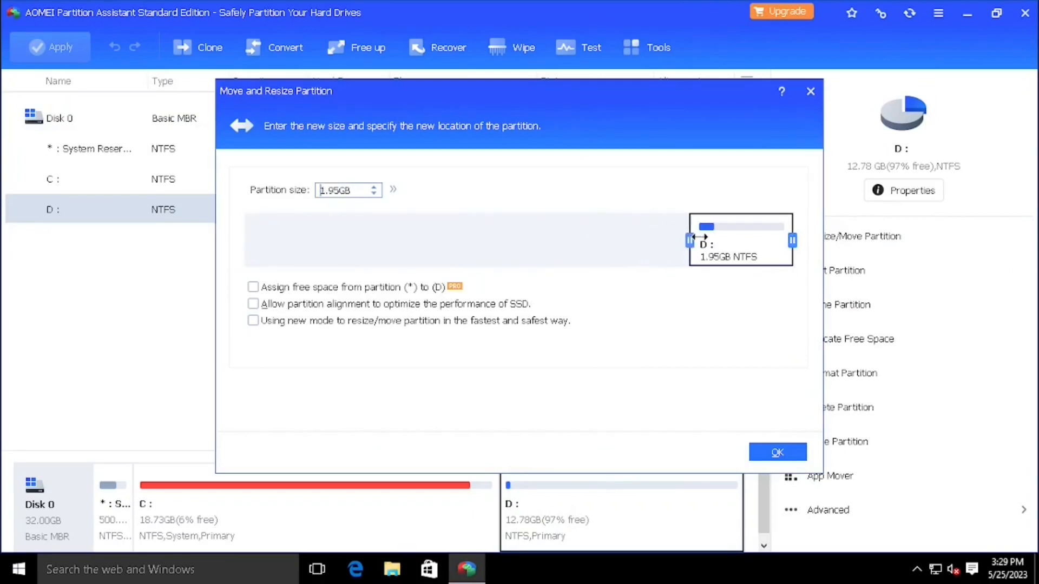
{"action": "left_click", "coordinate": [775, 452]}
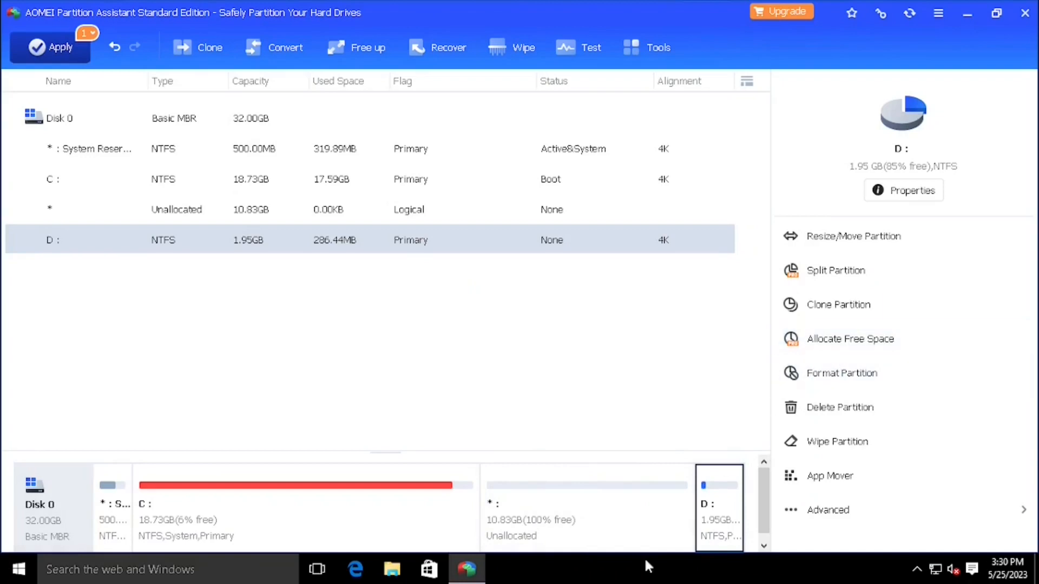
- Clone partition D: with Clone Partition Quickly into the unallocated space as logical drive F: with a size of 1.95 GB
{"action": "left_click", "coordinate": [597, 542]}
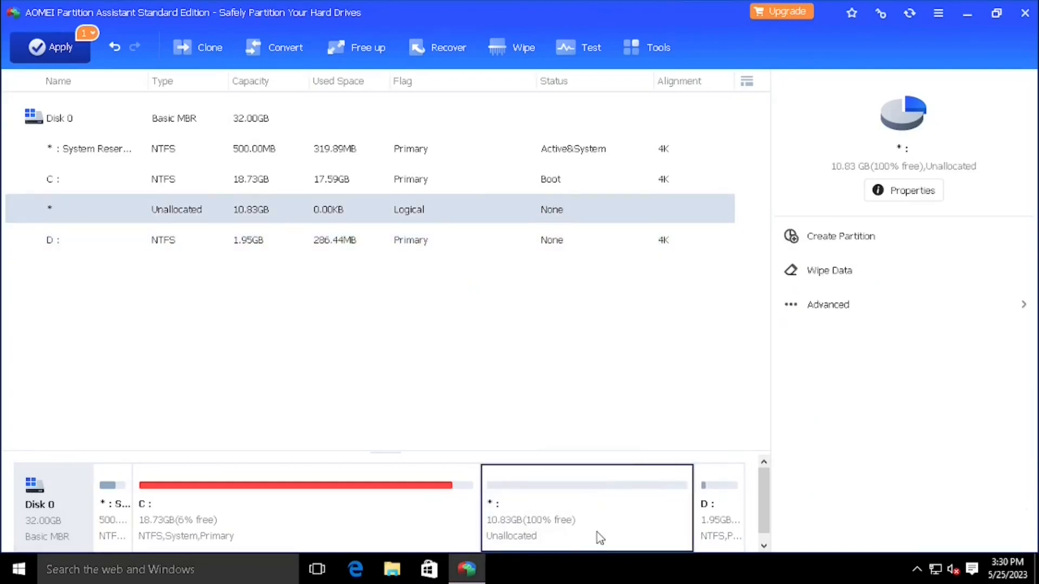
{"action": "left_click", "coordinate": [726, 506]}
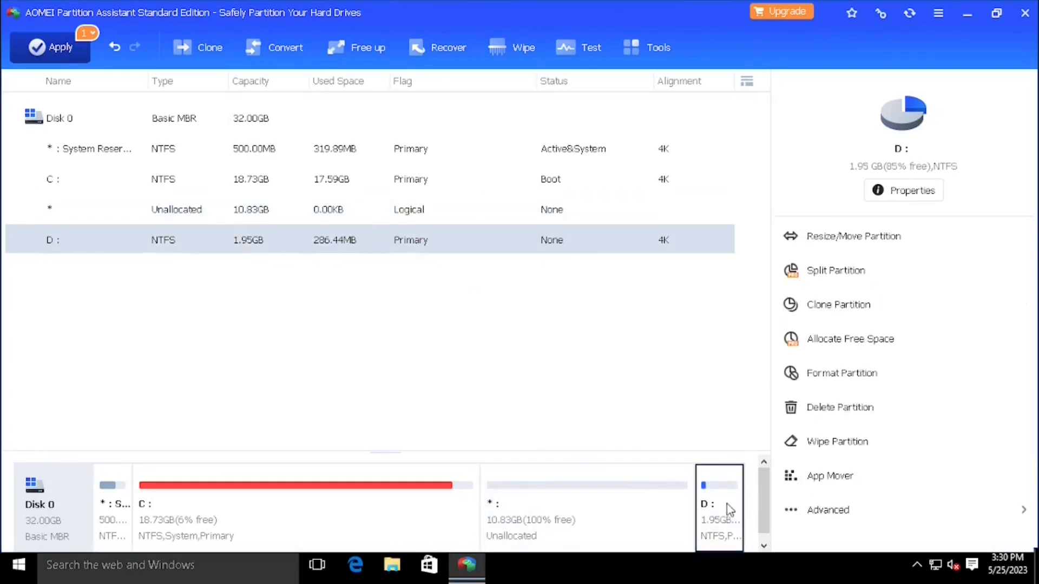
{"action": "left_click", "coordinate": [820, 308]}
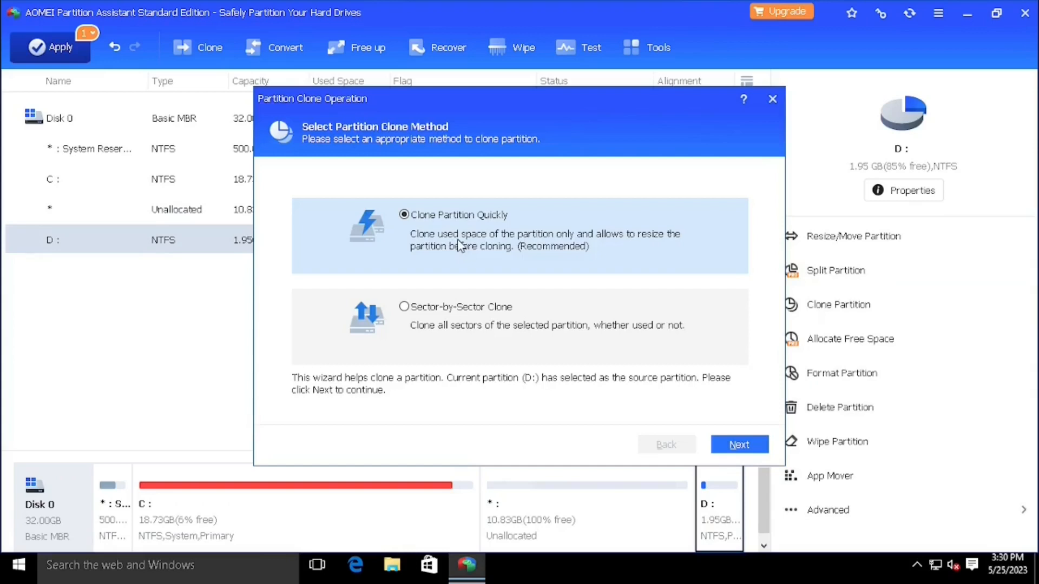
{"action": "left_click", "coordinate": [431, 310]}
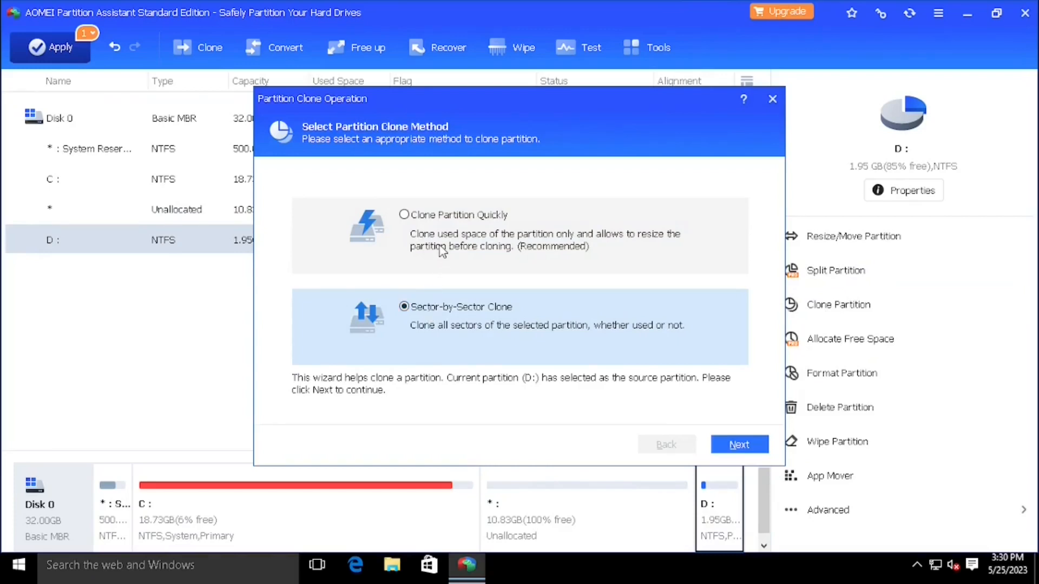
{"action": "left_click", "coordinate": [425, 227]}
{"action": "left_click", "coordinate": [736, 445]}
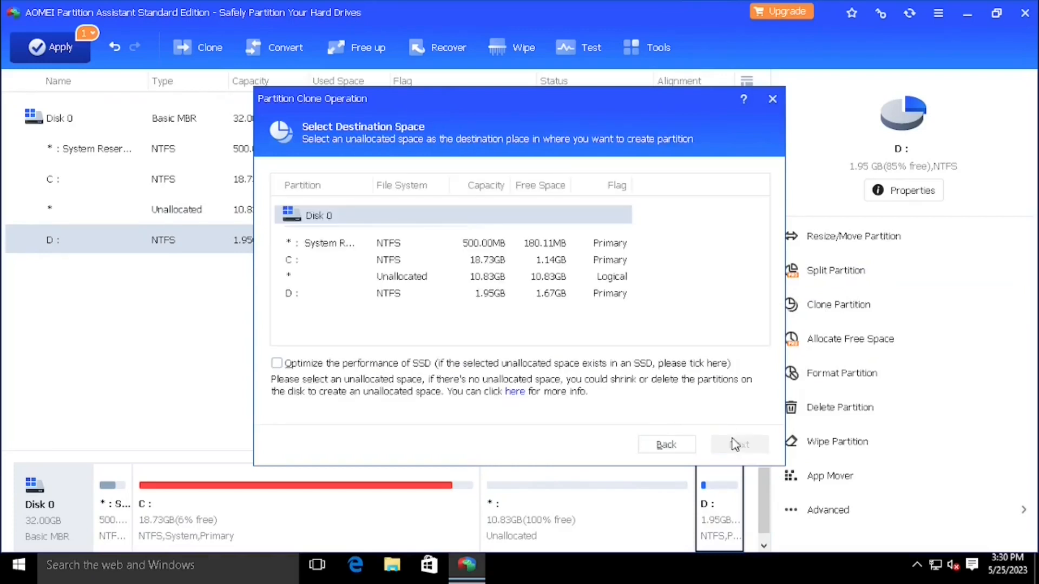
{"action": "left_click", "coordinate": [412, 279]}
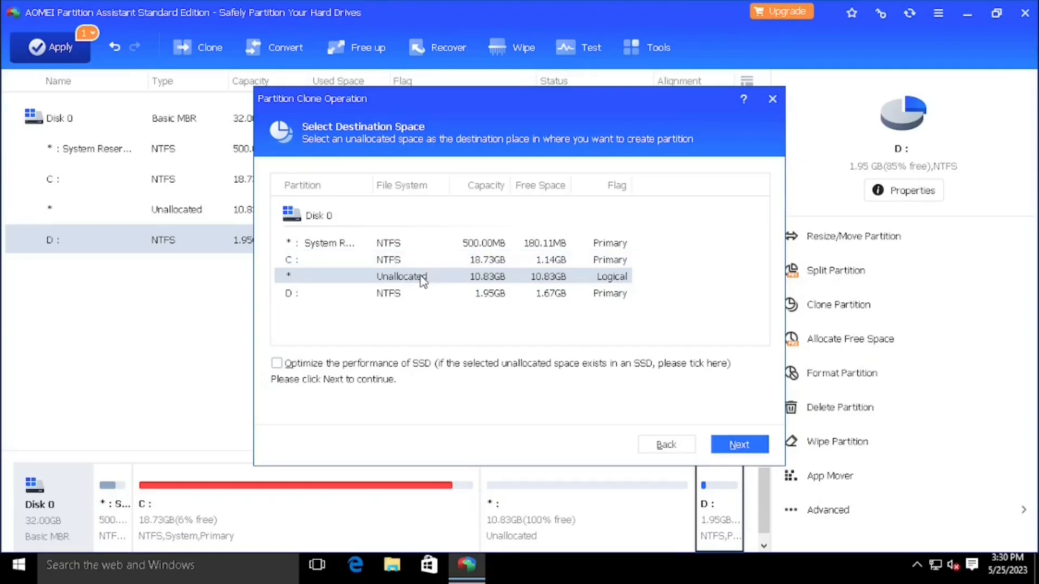
{"action": "left_click", "coordinate": [741, 449]}
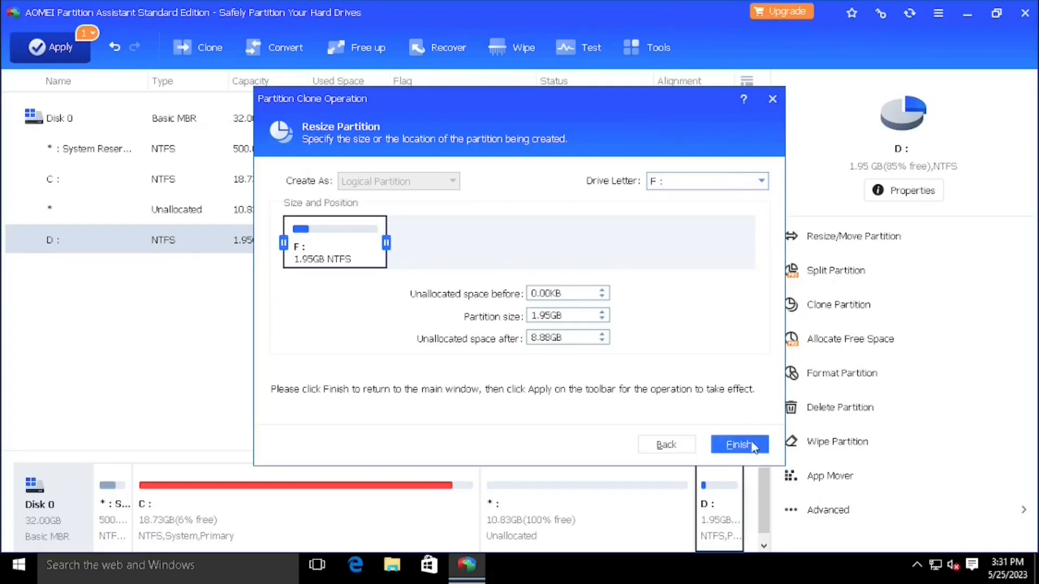
{"action": "left_click", "coordinate": [751, 449]}
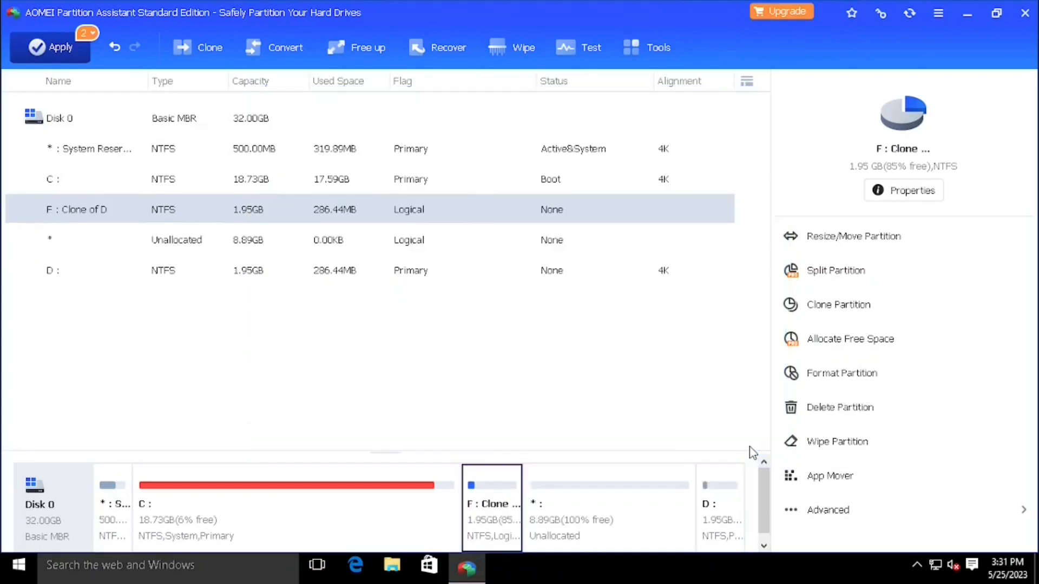
- Apply the pending resize and clone of D: with the partition check kept on, confirm the start, and acknowledge its completion
{"action": "left_click", "coordinate": [36, 58]}
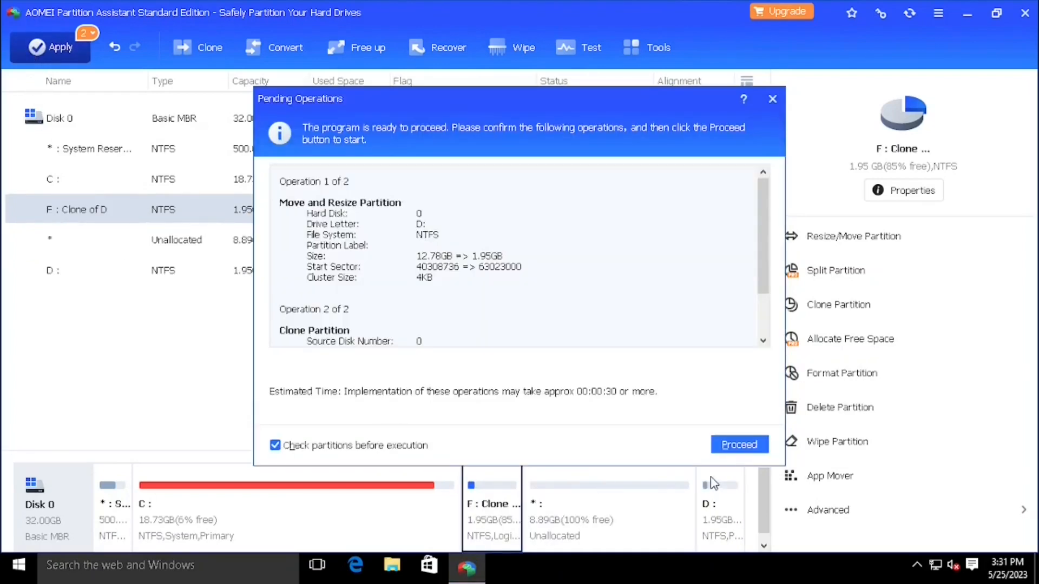
{"action": "left_click", "coordinate": [738, 452]}
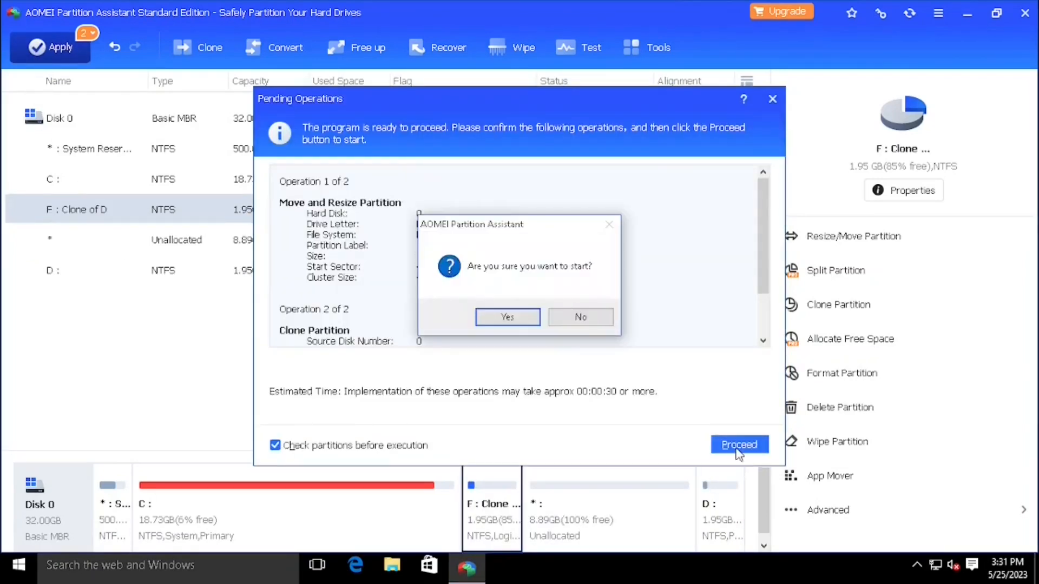
{"action": "left_click", "coordinate": [509, 318]}
{"action": "left_click", "coordinate": [656, 318]}
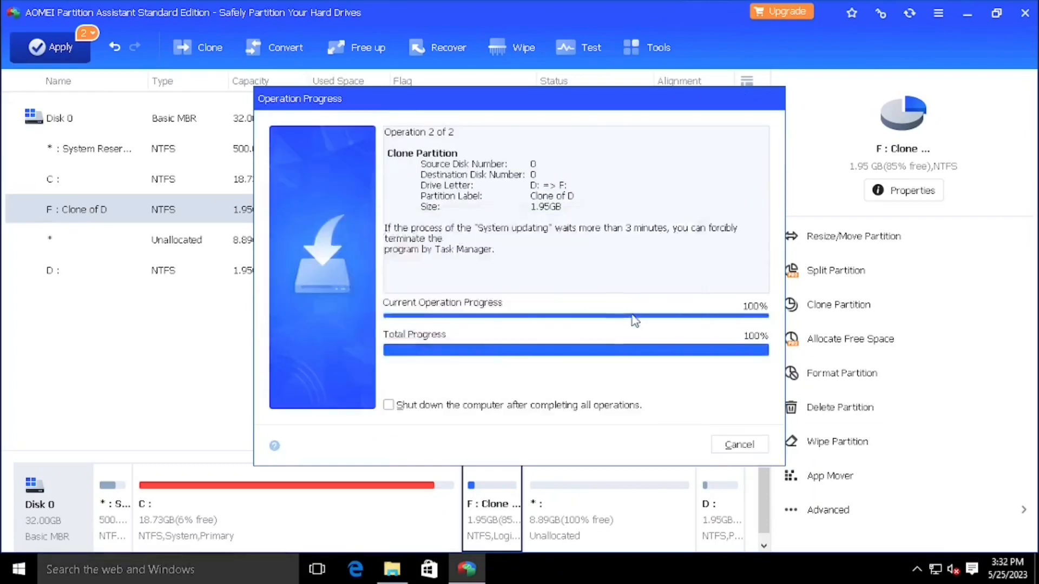
- Compare the folders on drive D: with those on Clone of D (F:) in File Explorer, and close the window
{"action": "double_click", "coordinate": [695, 306]}
{"action": "key", "text": "alt+Left"}
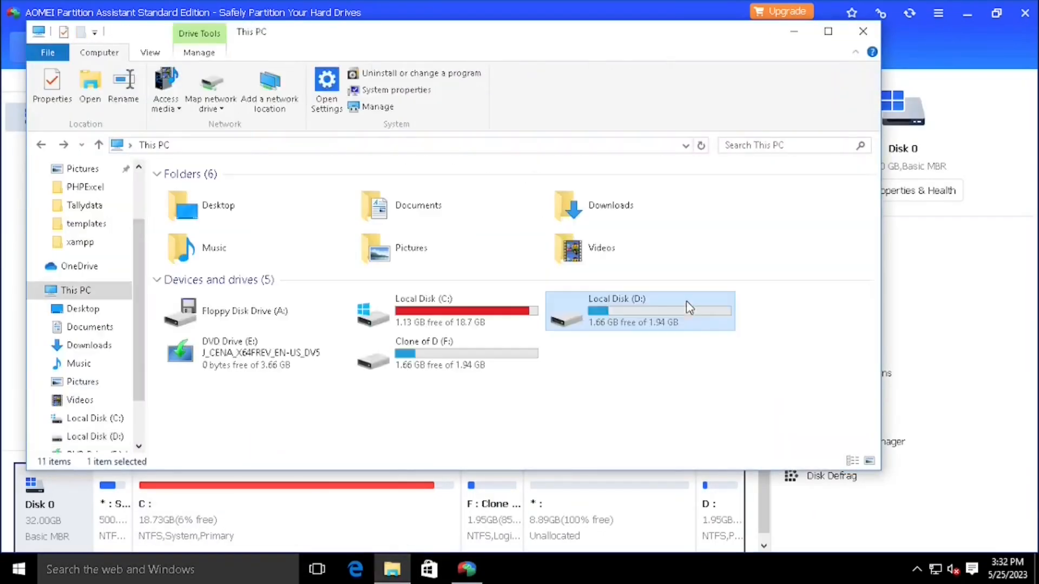
{"action": "double_click", "coordinate": [449, 349]}
{"action": "key", "text": "alt+Left"}
{"action": "double_click", "coordinate": [620, 303]}
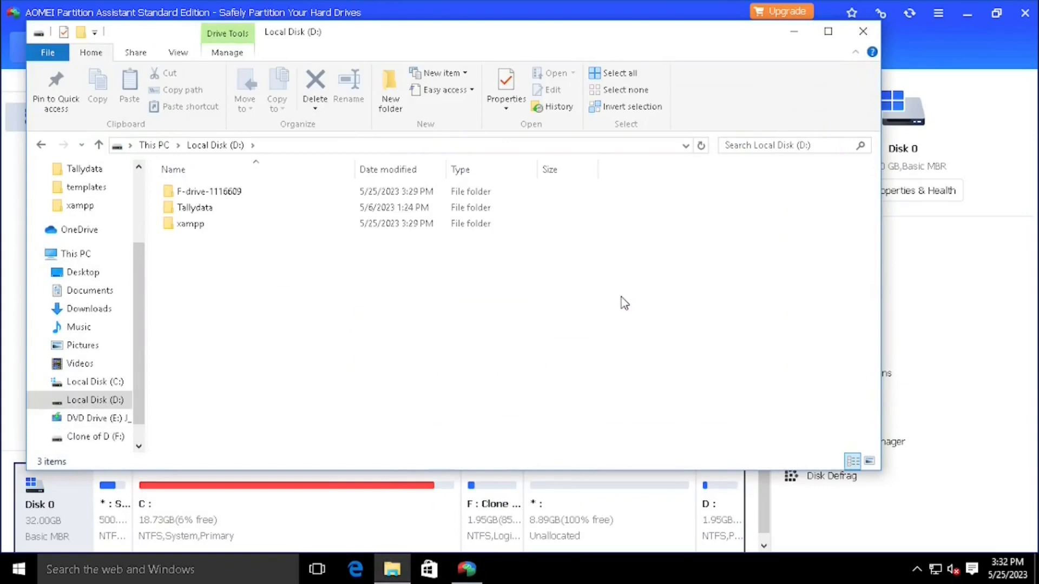
{"action": "key", "text": "alt+Left"}
{"action": "double_click", "coordinate": [502, 373]}
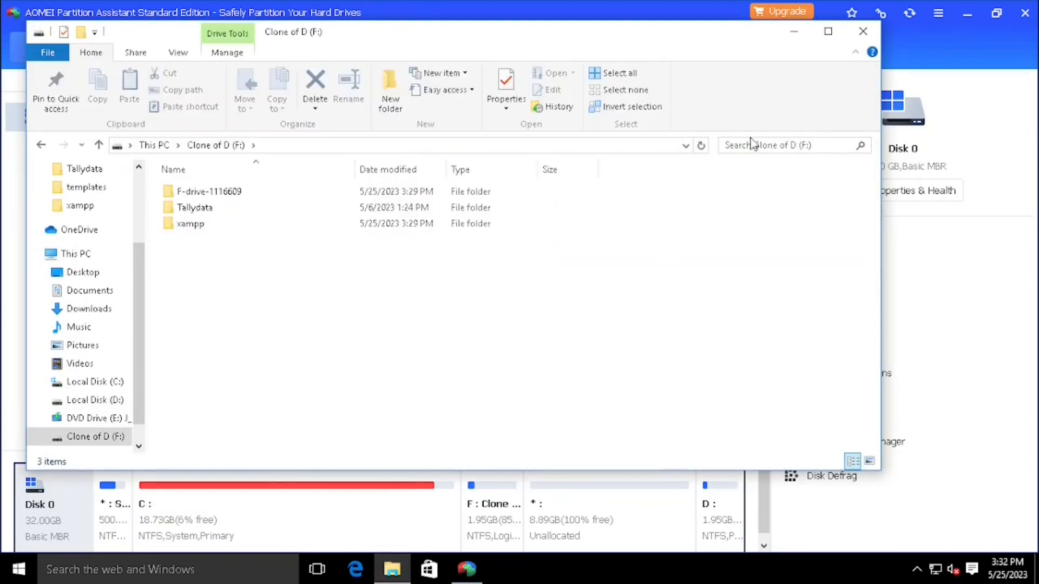
{"action": "key", "text": "alt+Left"}
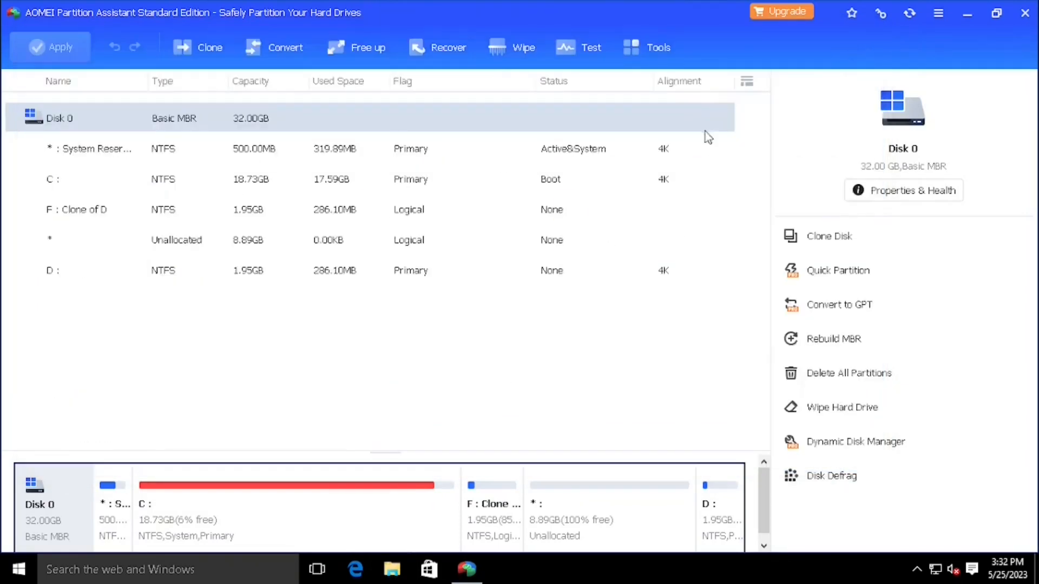
{"action": "left_click", "coordinate": [703, 240]}
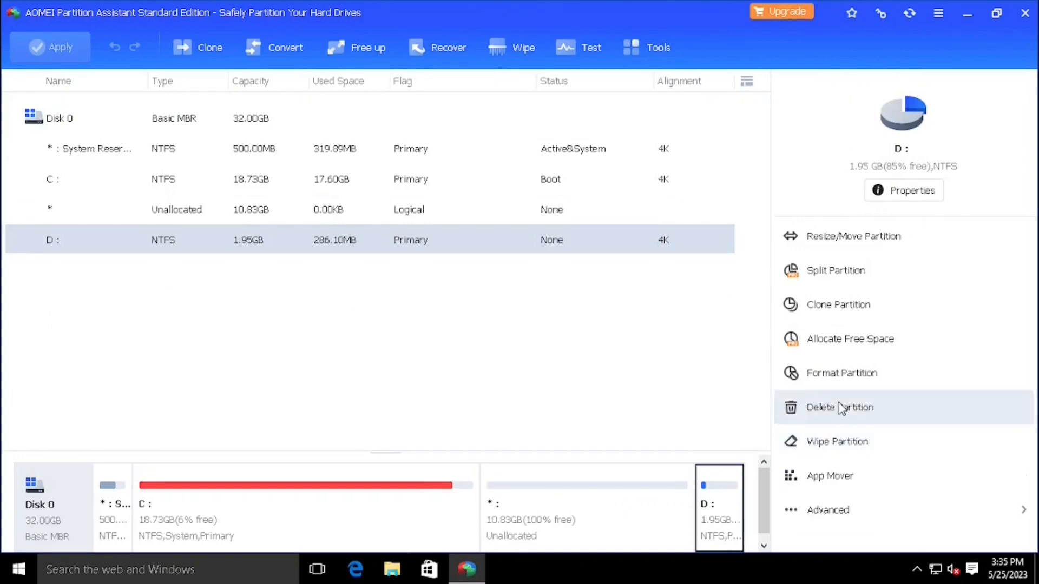
{"action": "left_click", "coordinate": [865, 379]}
{"action": "left_click", "coordinate": [649, 362]}
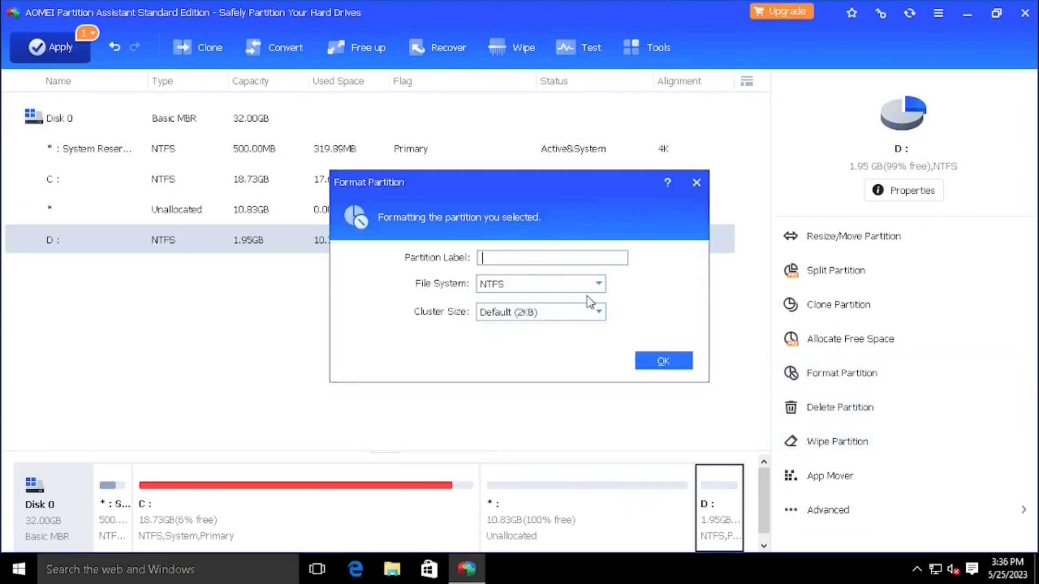
{"action": "left_click", "coordinate": [596, 284]}
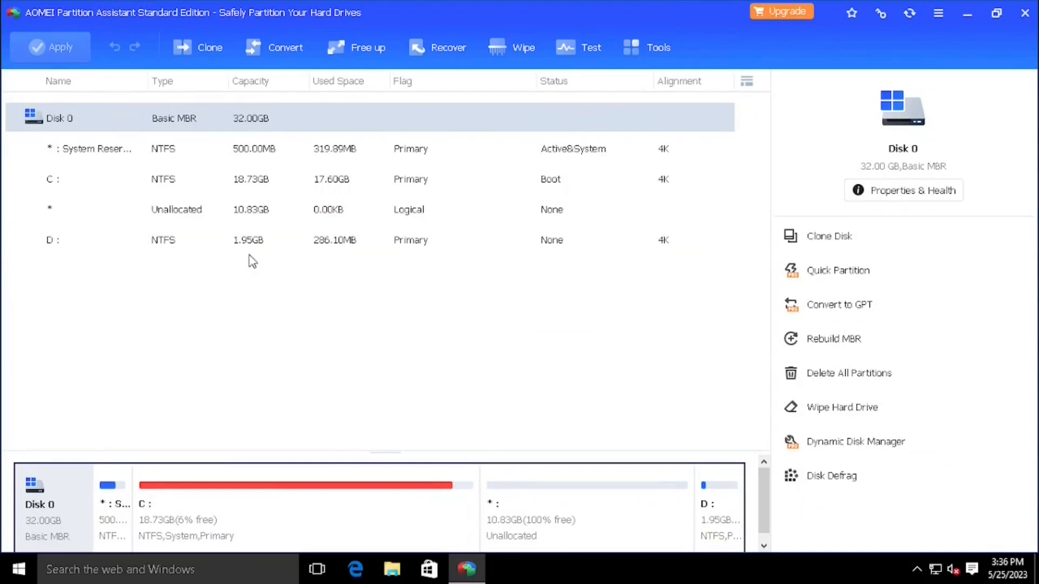
- Queue a format of partition D: with the FAT32 file system and no partition label
{"action": "left_click", "coordinate": [190, 249]}
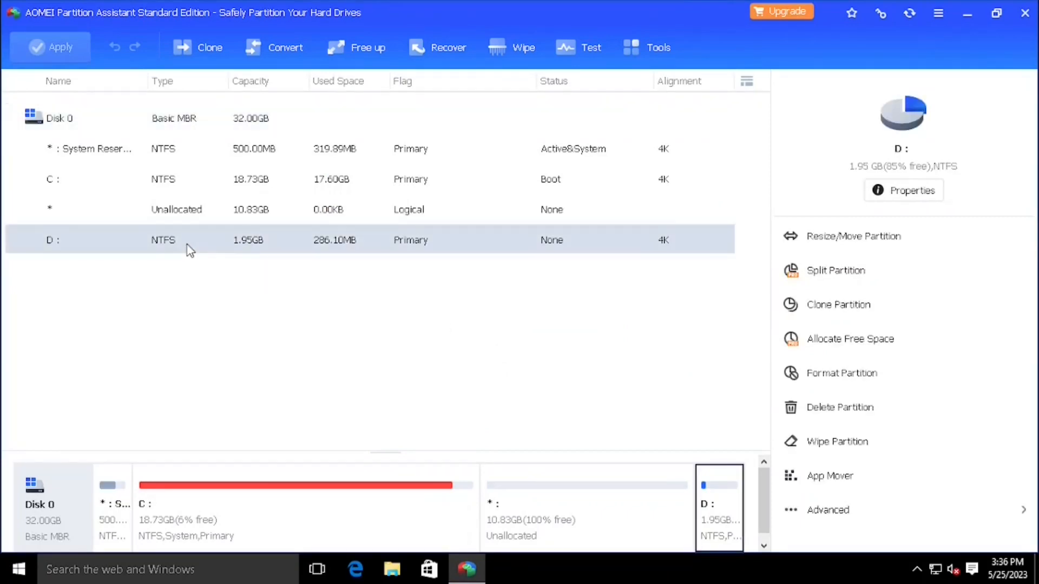
{"action": "left_click", "coordinate": [841, 373]}
{"action": "left_click", "coordinate": [570, 287]}
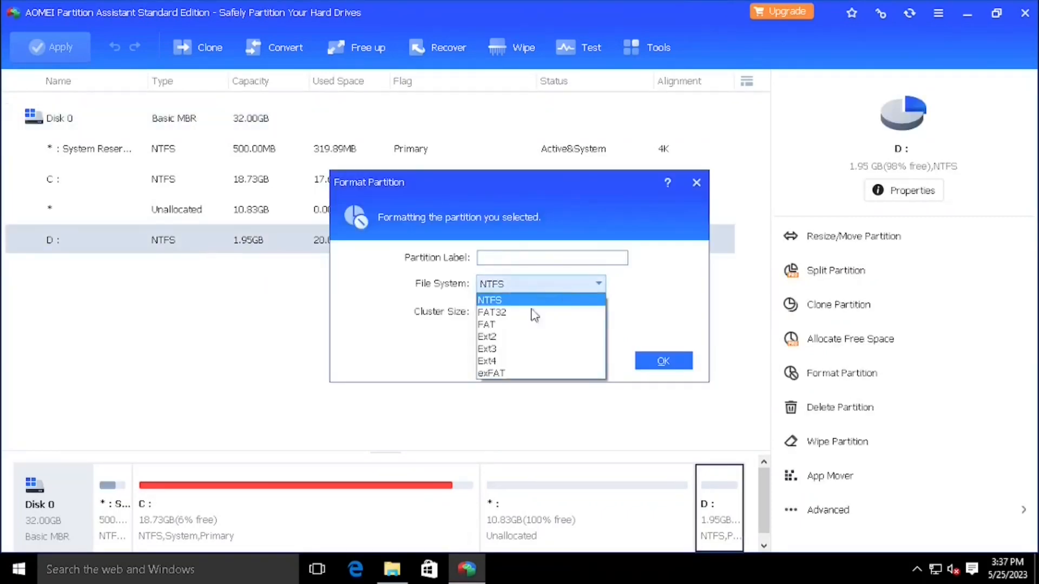
{"action": "left_click", "coordinate": [522, 312]}
{"action": "left_click", "coordinate": [677, 363]}
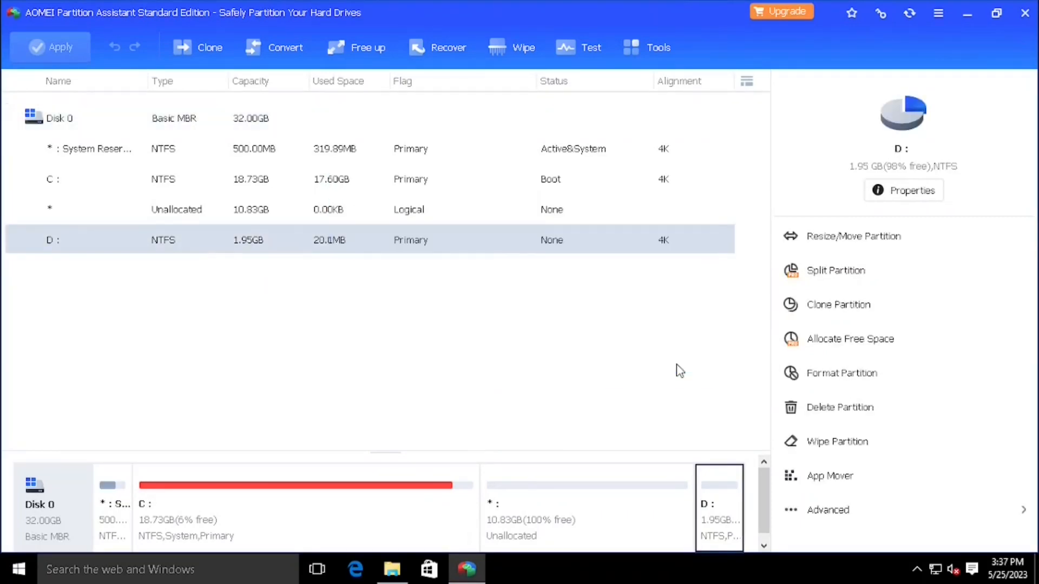
- Apply the pending format of partition D:, confirm the start, and acknowledge its completion
{"action": "left_click", "coordinate": [57, 48]}
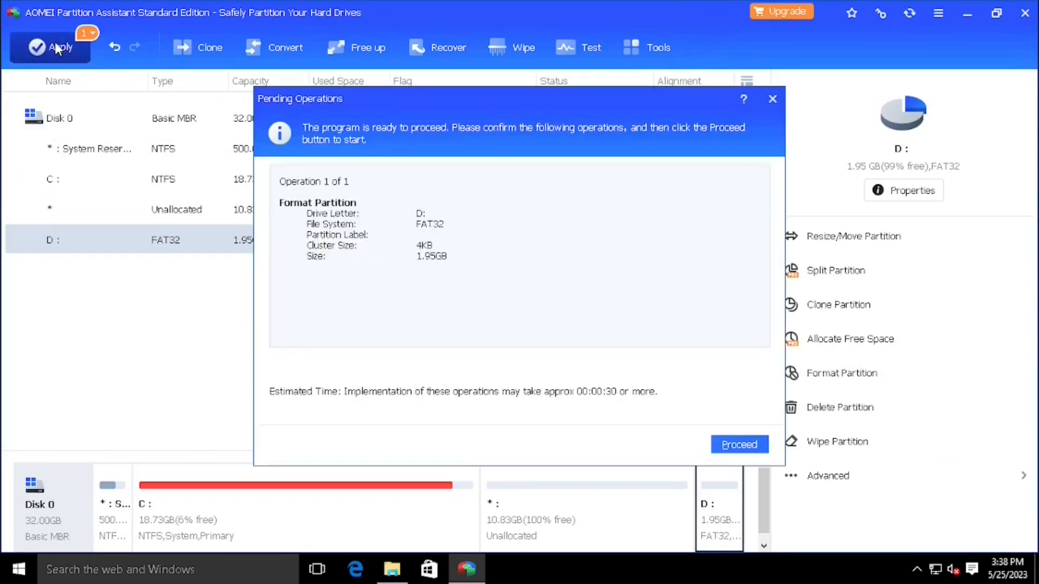
{"action": "left_click", "coordinate": [730, 446]}
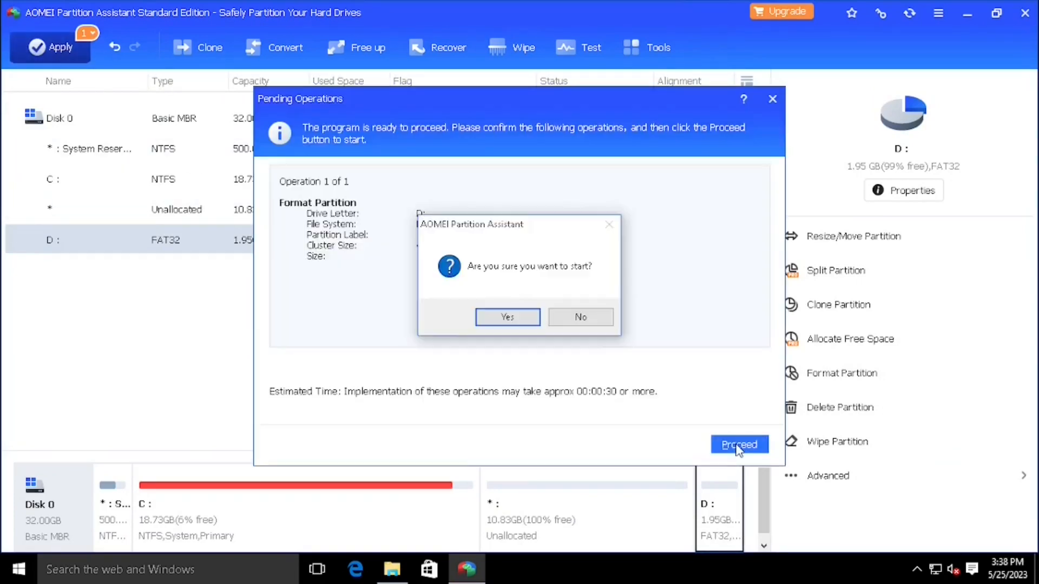
{"action": "left_click", "coordinate": [501, 316]}
{"action": "left_click", "coordinate": [662, 318]}
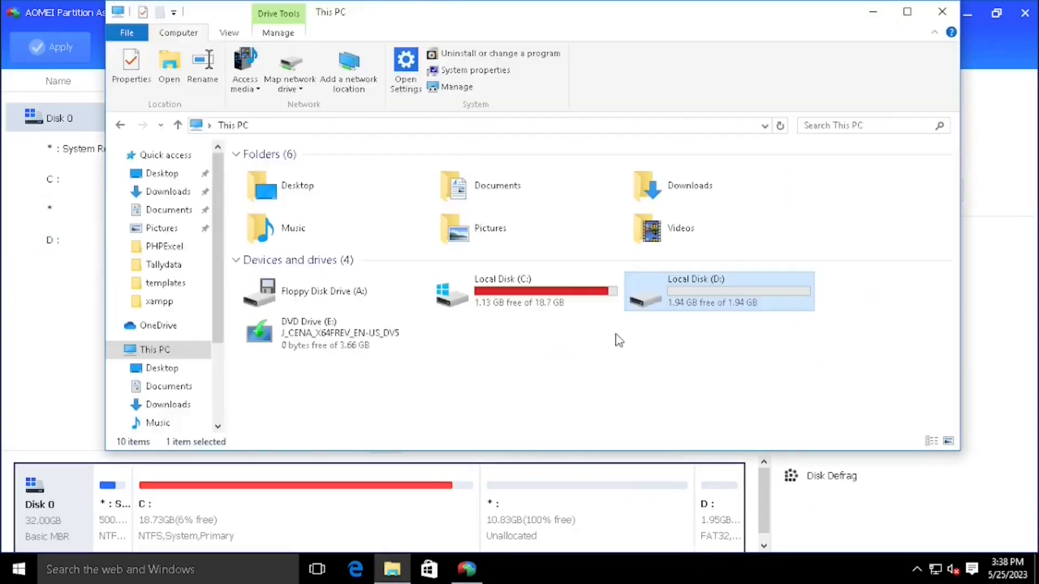
- Copy ChromeSetup, sales_report (1).xls, sales_report.xls and setup (1) from Downloads to drive D: in File Explorer, and close the window
{"action": "right_click", "coordinate": [383, 295]}
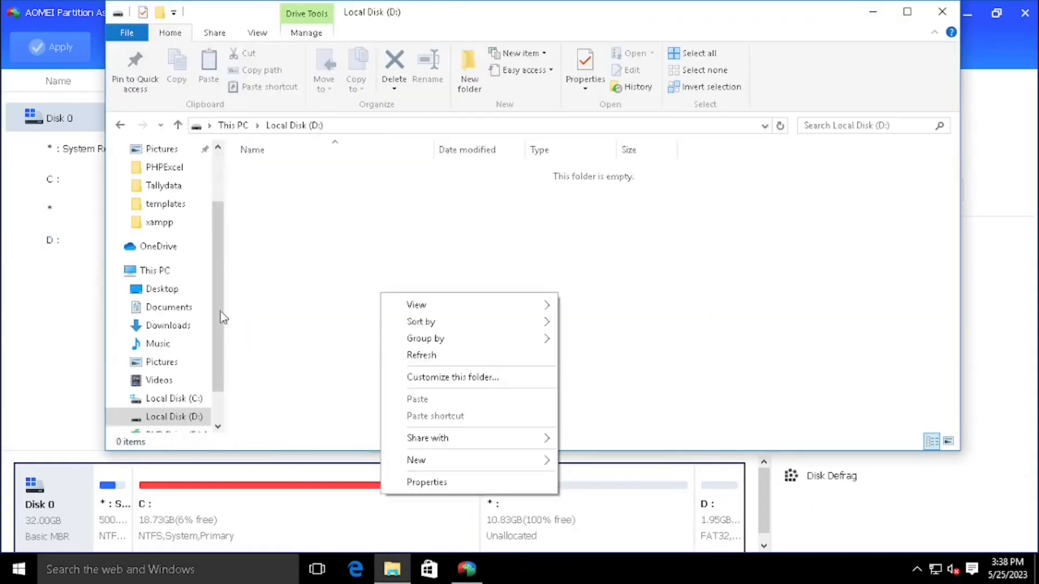
{"action": "left_click", "coordinate": [162, 326]}
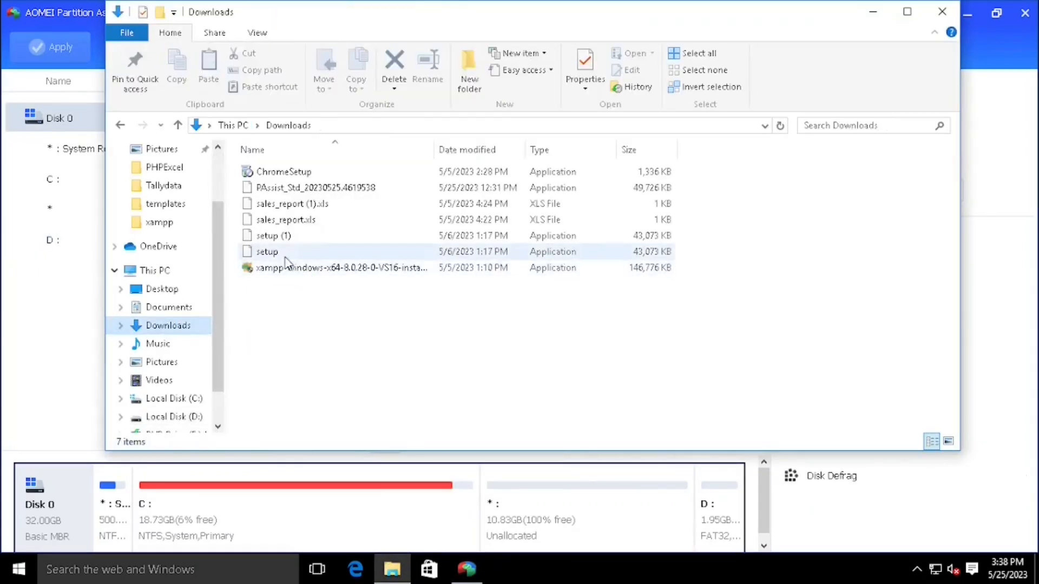
{"action": "left_click", "coordinate": [303, 252]}
{"action": "left_click", "coordinate": [289, 236]}
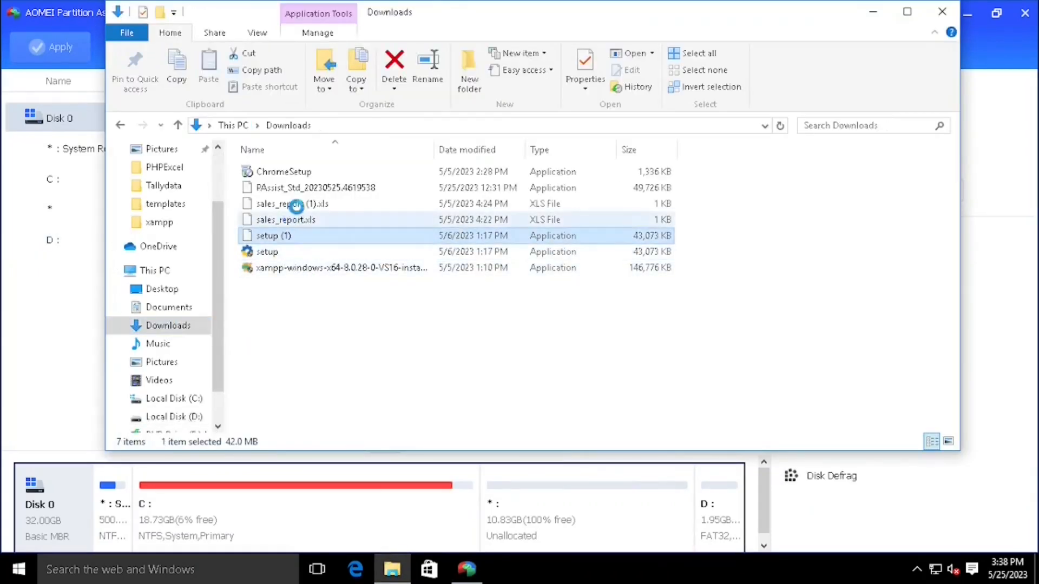
{"action": "left_click", "coordinate": [306, 189], "text": "shift"}
{"action": "left_click", "coordinate": [309, 187], "text": "ctrl"}
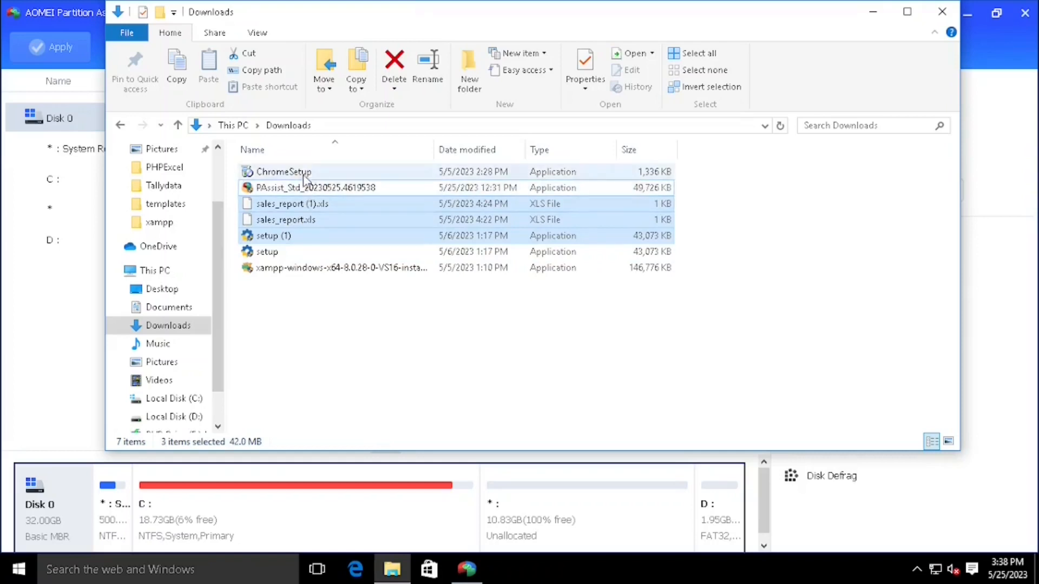
{"action": "left_click", "coordinate": [297, 171], "text": "ctrl"}
{"action": "left_click", "coordinate": [156, 401]}
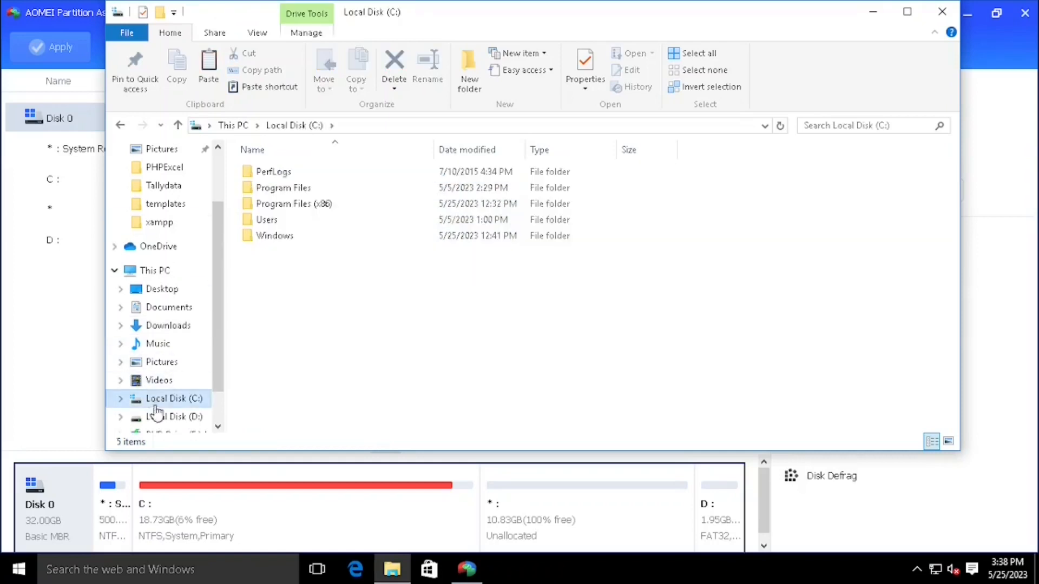
{"action": "scroll", "coordinate": [159, 406], "scroll_direction": "down", "scroll_amount": 1}
{"action": "left_click", "coordinate": [165, 383]}
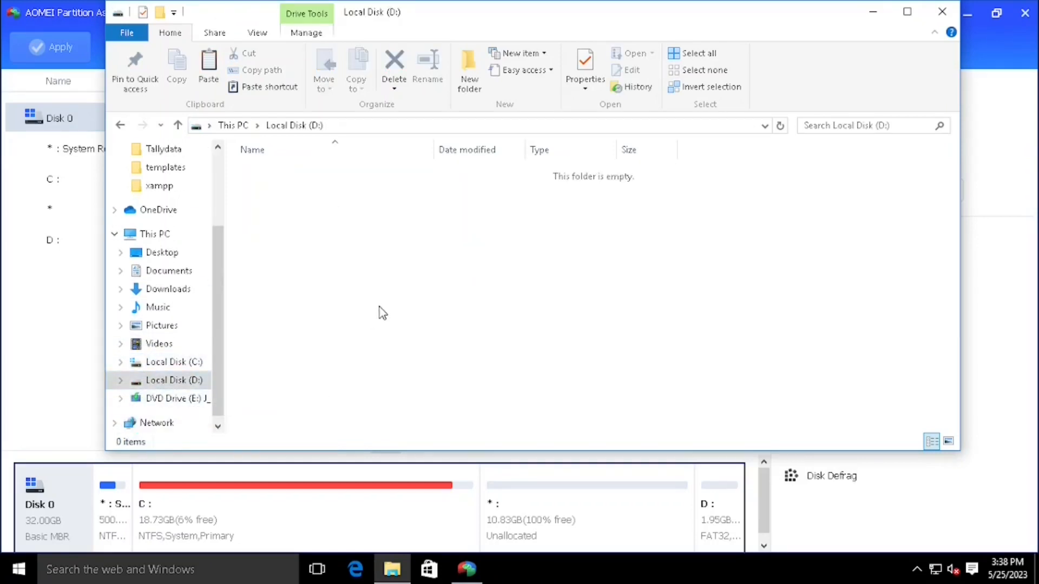
{"action": "key", "text": "ctrl+v"}
{"action": "key", "text": "alt+F4"}
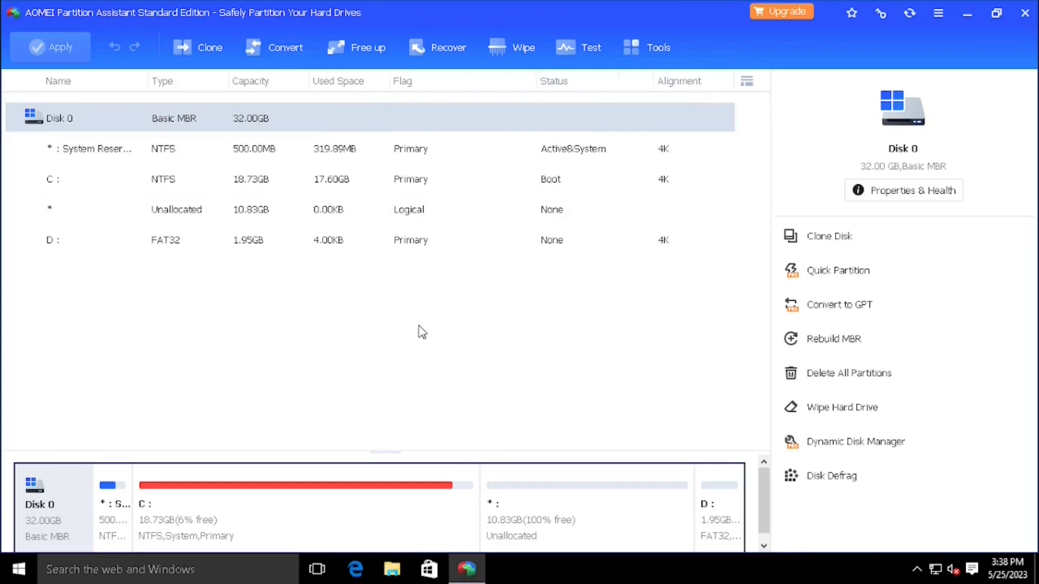
- Open the NTFS/FAT32 converter and choose the FAT32 to NTFS conversion
{"action": "left_click", "coordinate": [199, 251]}
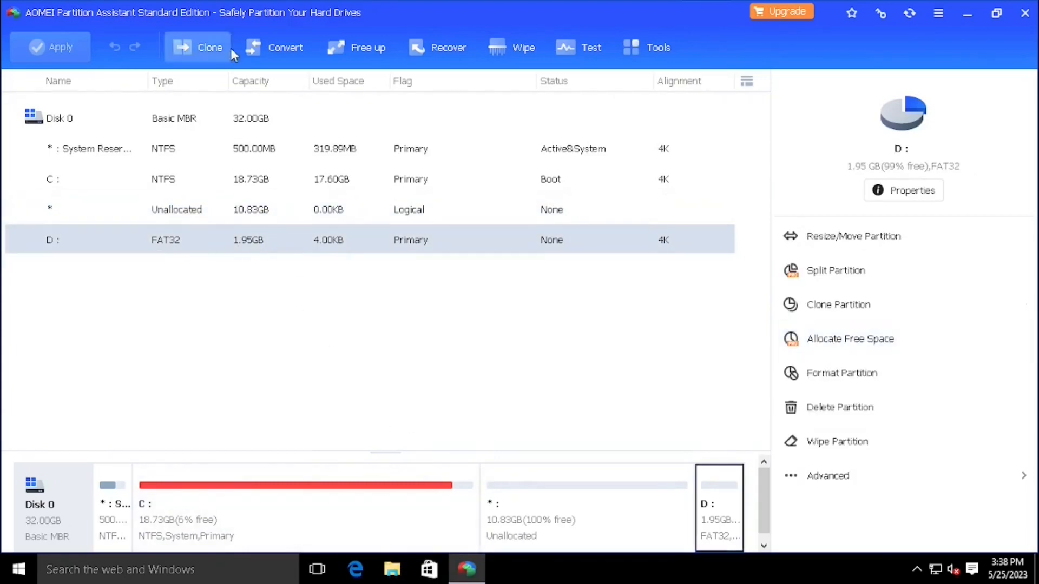
{"action": "left_click", "coordinate": [269, 50]}
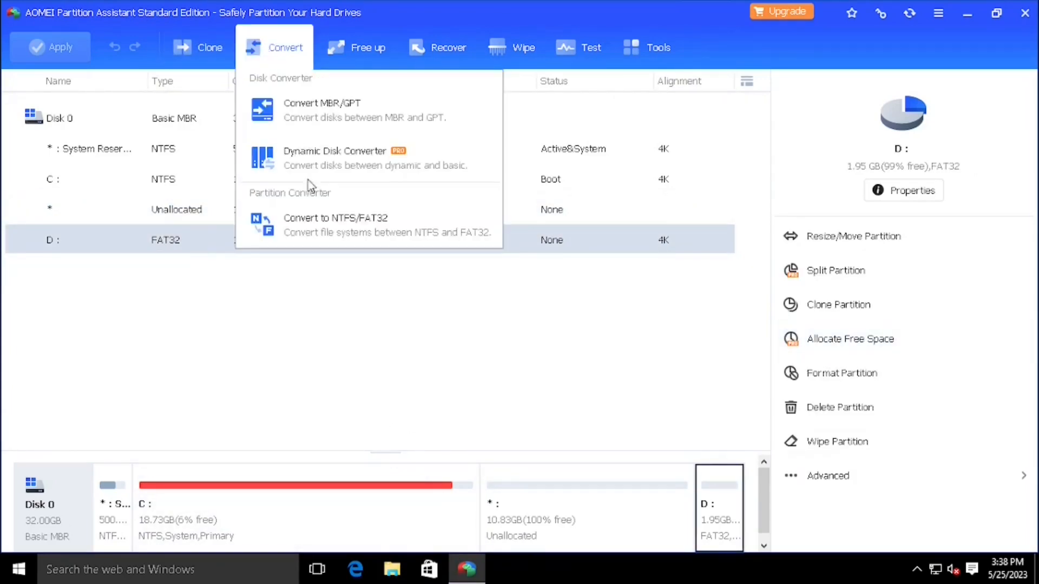
{"action": "left_click", "coordinate": [327, 233]}
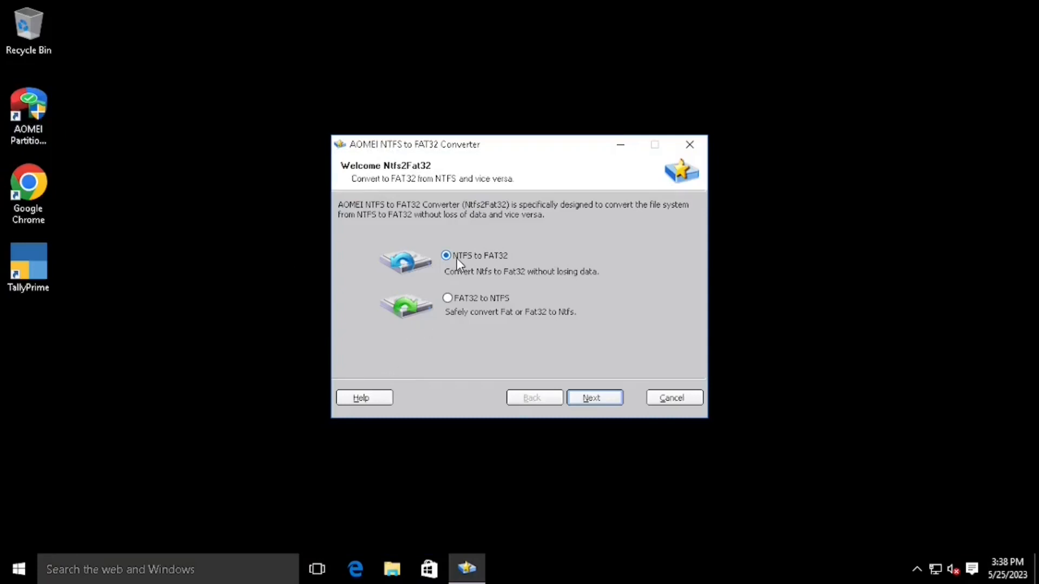
{"action": "left_click", "coordinate": [461, 301]}
{"action": "left_click", "coordinate": [578, 397]}
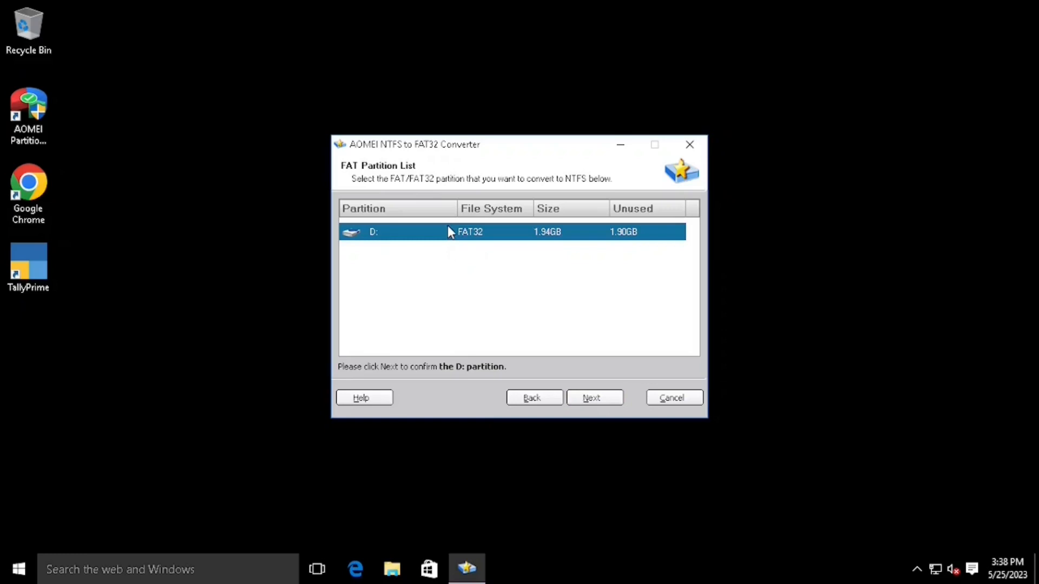
- Convert partition D: to NTFS, confirming the start and finishing the conversion, and exit the converter
{"action": "left_click", "coordinate": [604, 403]}
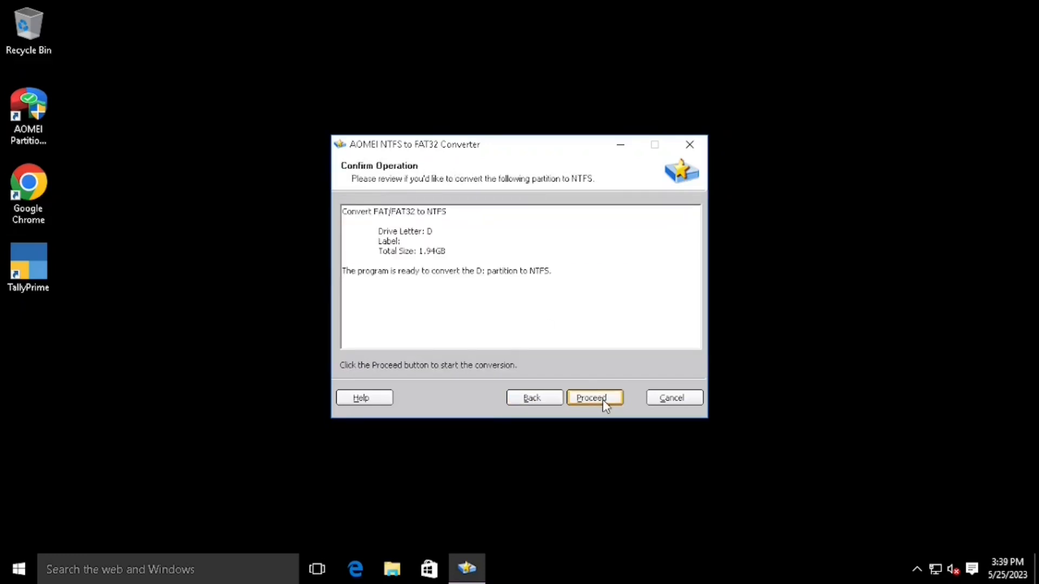
{"action": "left_click", "coordinate": [604, 401]}
{"action": "left_click", "coordinate": [543, 316]}
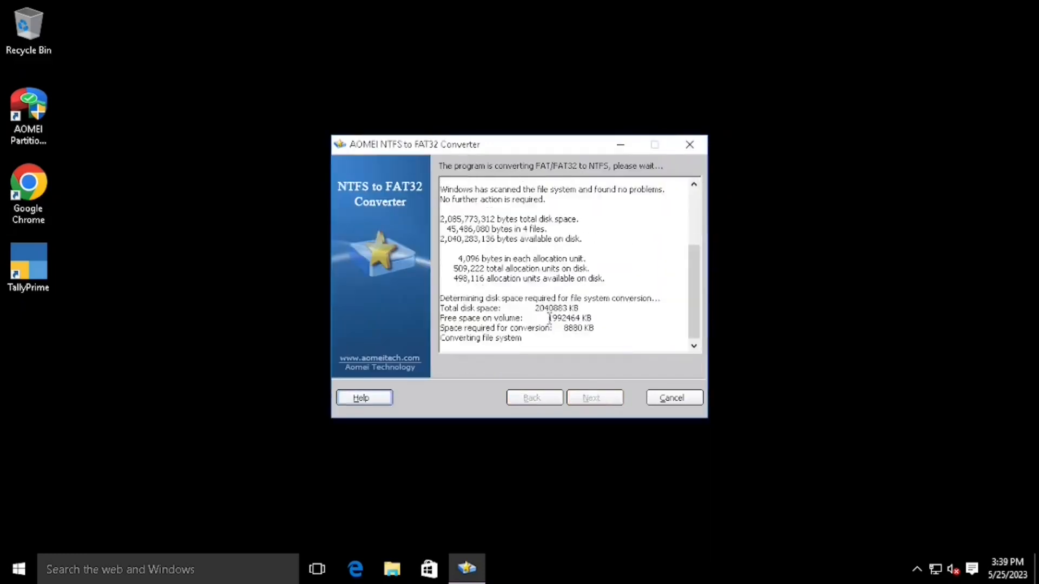
{"action": "left_click", "coordinate": [598, 402]}
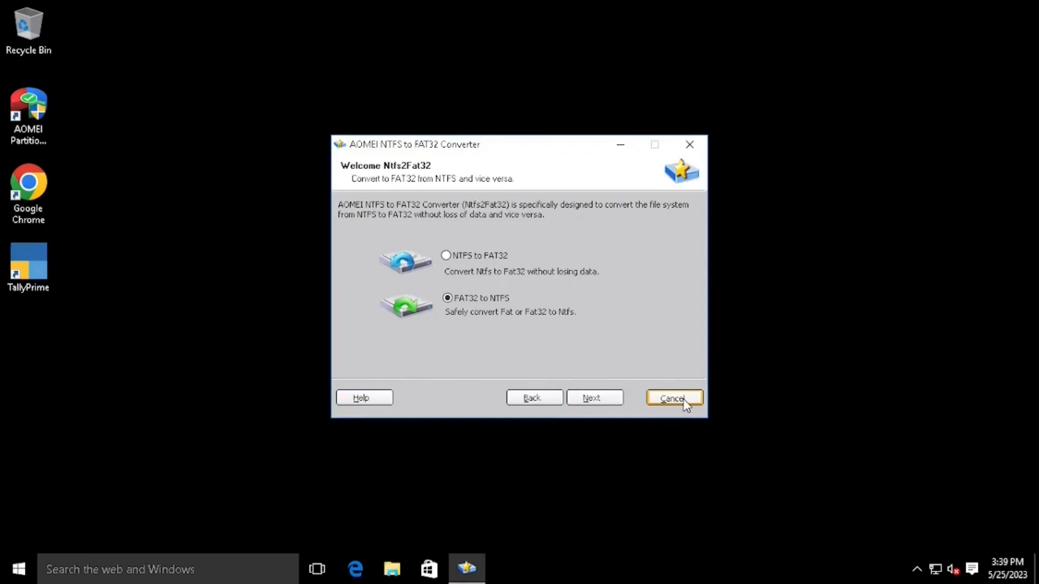
{"action": "left_click", "coordinate": [675, 399]}
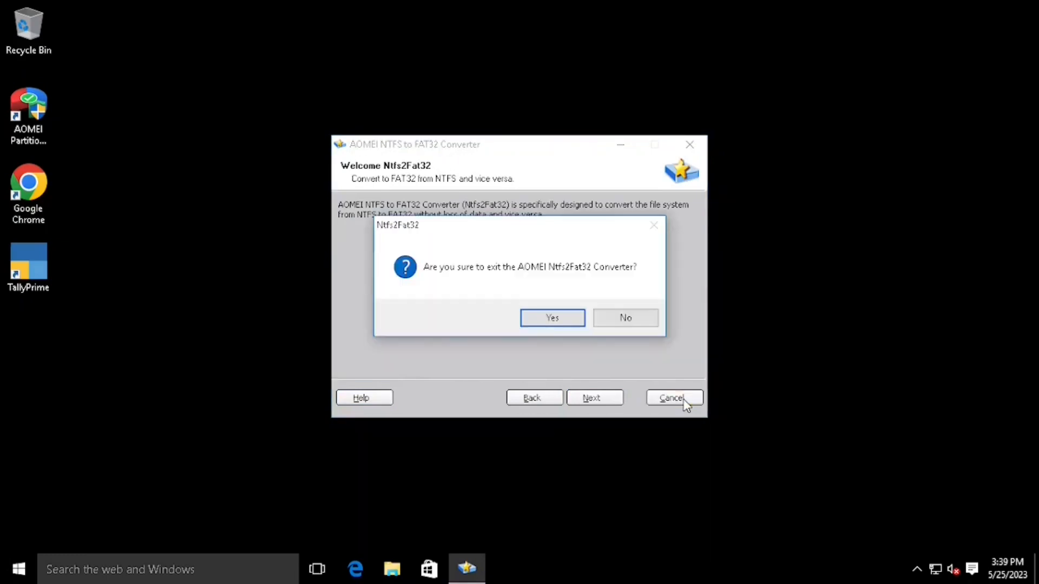
{"action": "left_click", "coordinate": [554, 326]}
- Check partition D: in the partition list after the conversion, and look over the additional tools such as Windows To Go Creator
{"action": "left_click", "coordinate": [246, 240]}
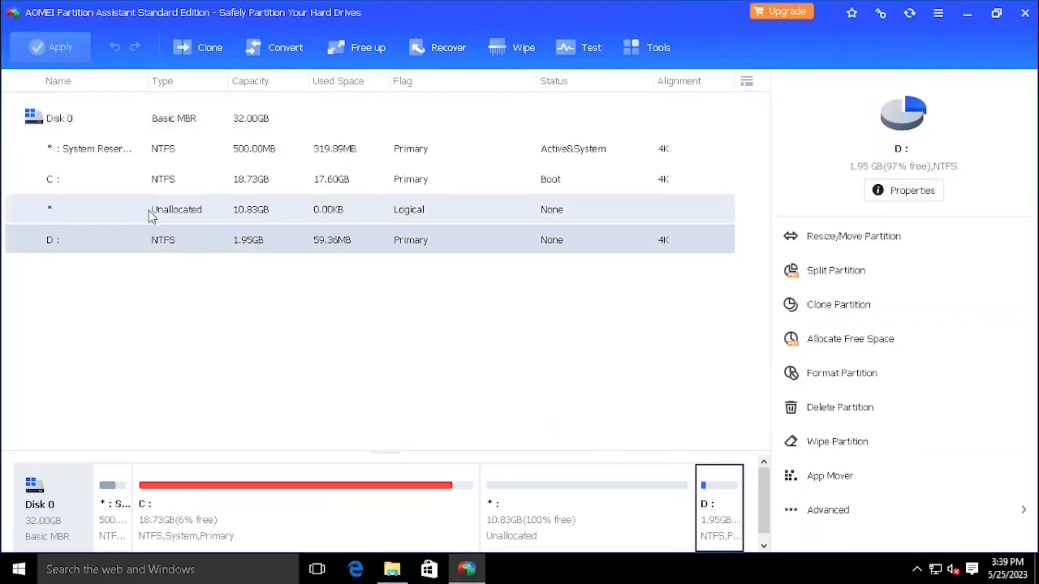
{"action": "left_click", "coordinate": [645, 48]}
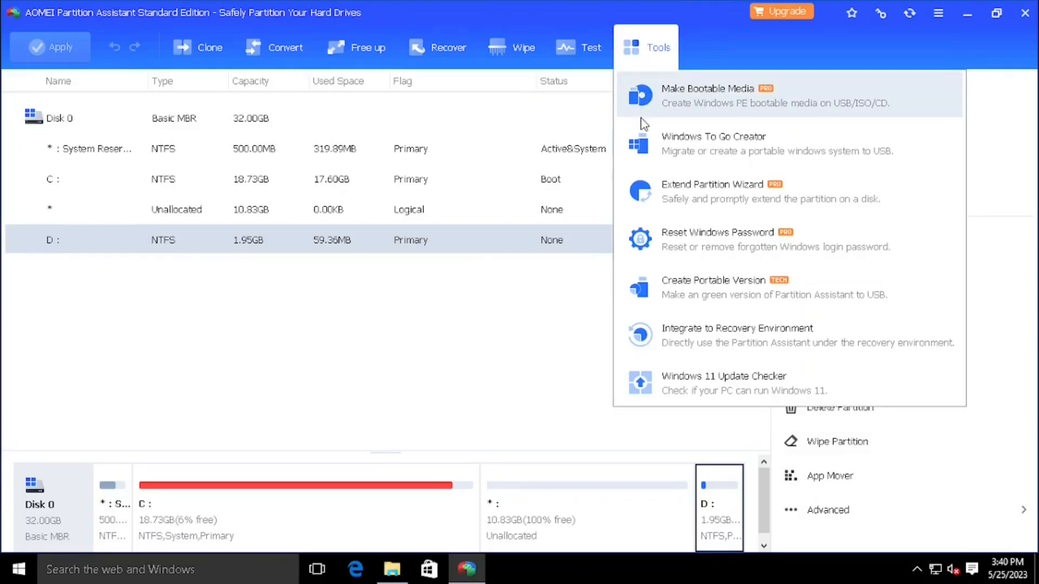
{"action": "left_click", "coordinate": [498, 357]}
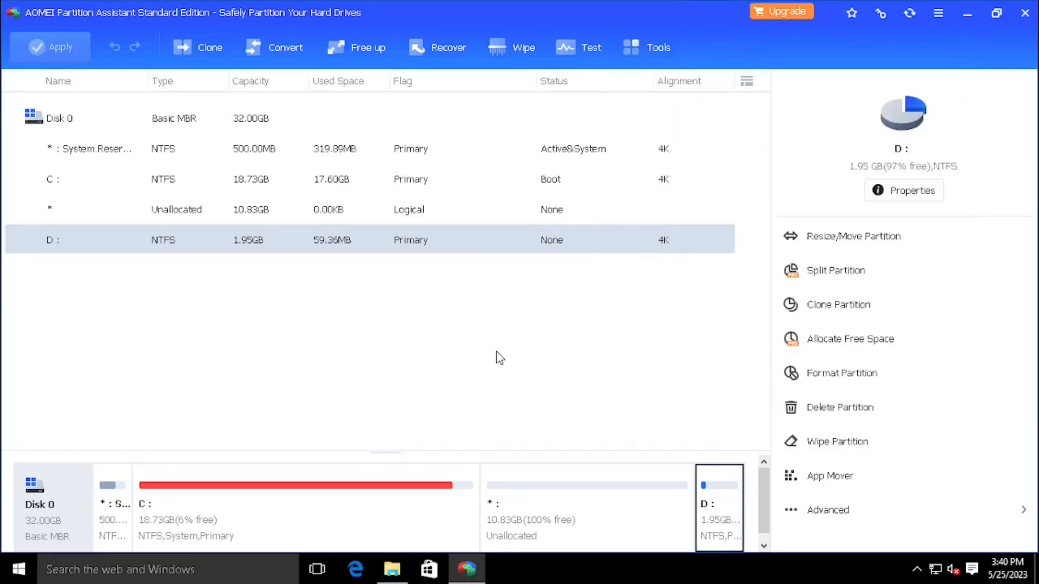
{"action": "left_click", "coordinate": [627, 53]}
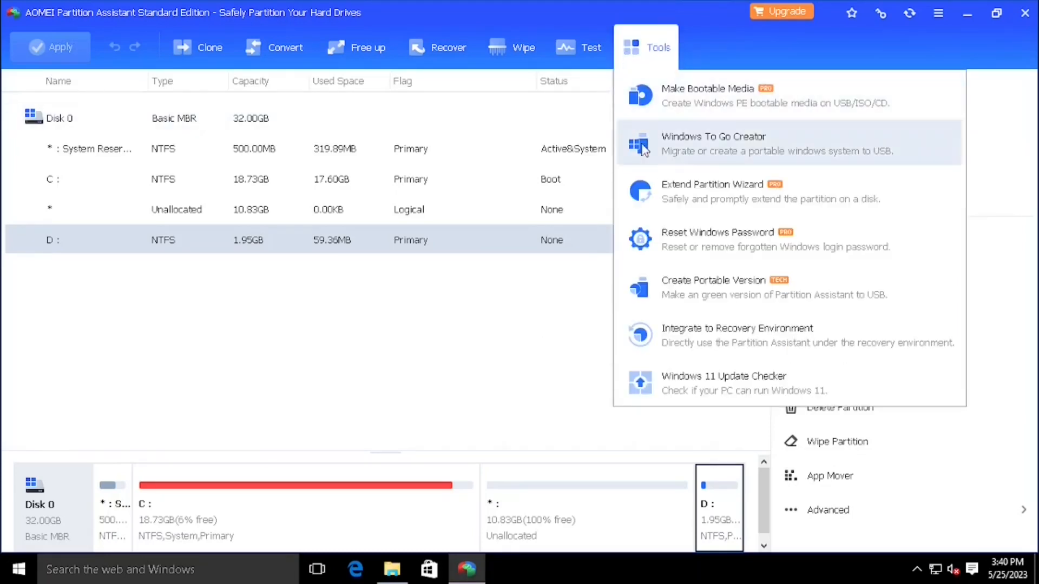
- Open Windows To Go Creator for a personal computer, compare the system disc/ISO and current system source options, and return to the target model choice
{"action": "left_click", "coordinate": [680, 152]}
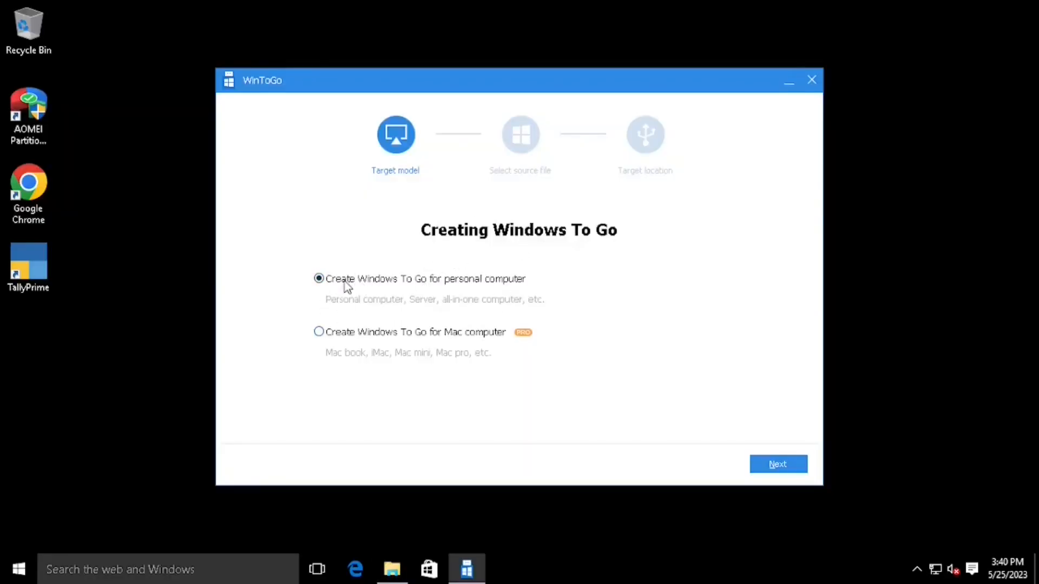
{"action": "left_click", "coordinate": [801, 464]}
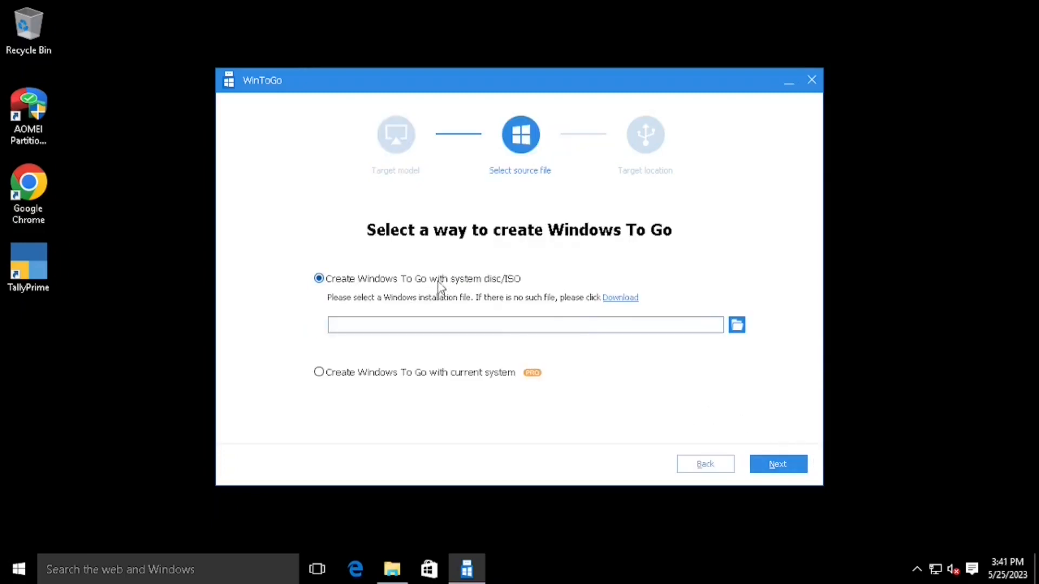
{"action": "left_click", "coordinate": [339, 375]}
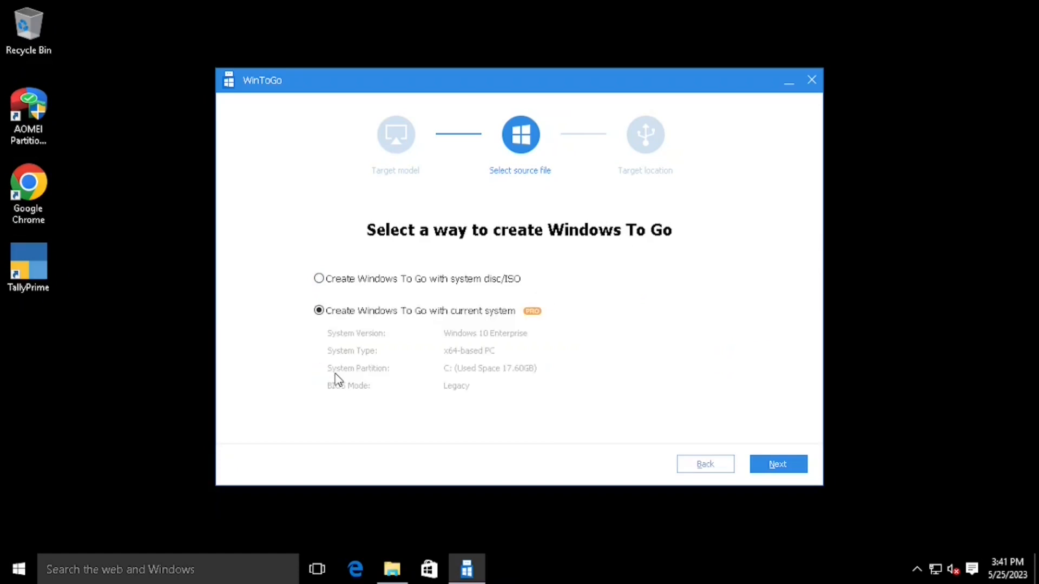
{"action": "left_click", "coordinate": [332, 285]}
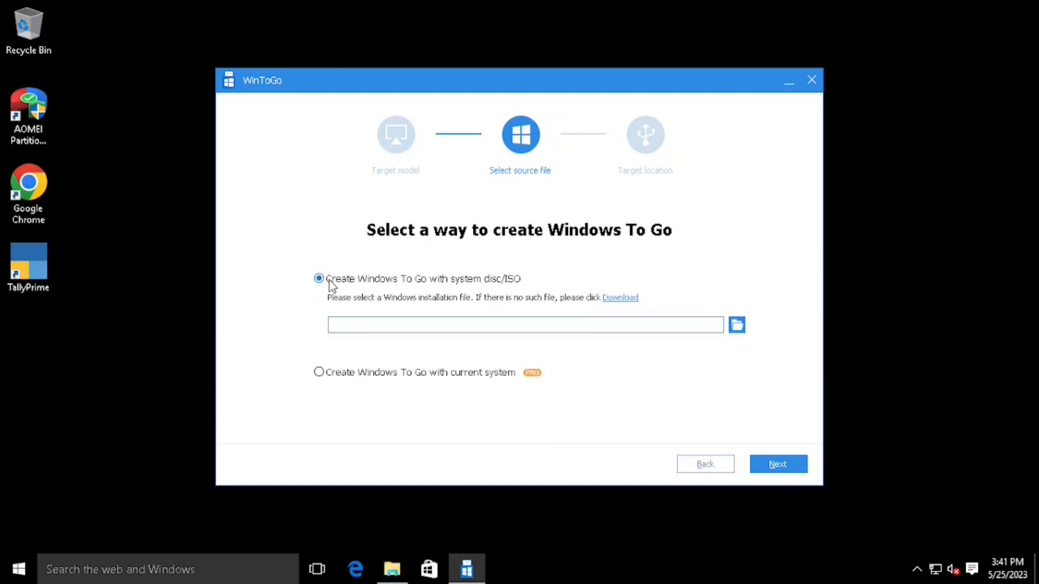
{"action": "left_click", "coordinate": [329, 373]}
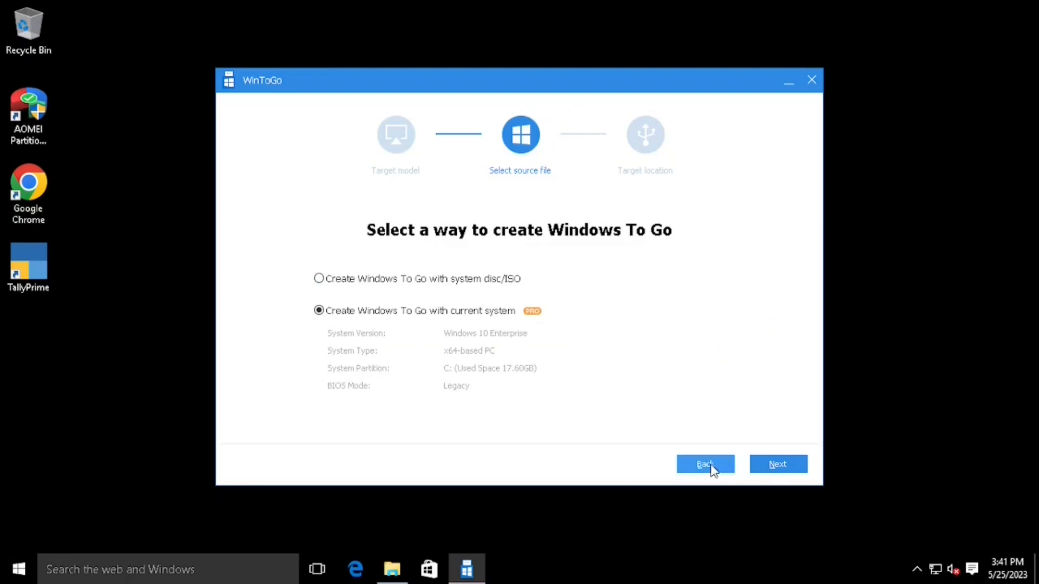
{"action": "left_click", "coordinate": [366, 280]}
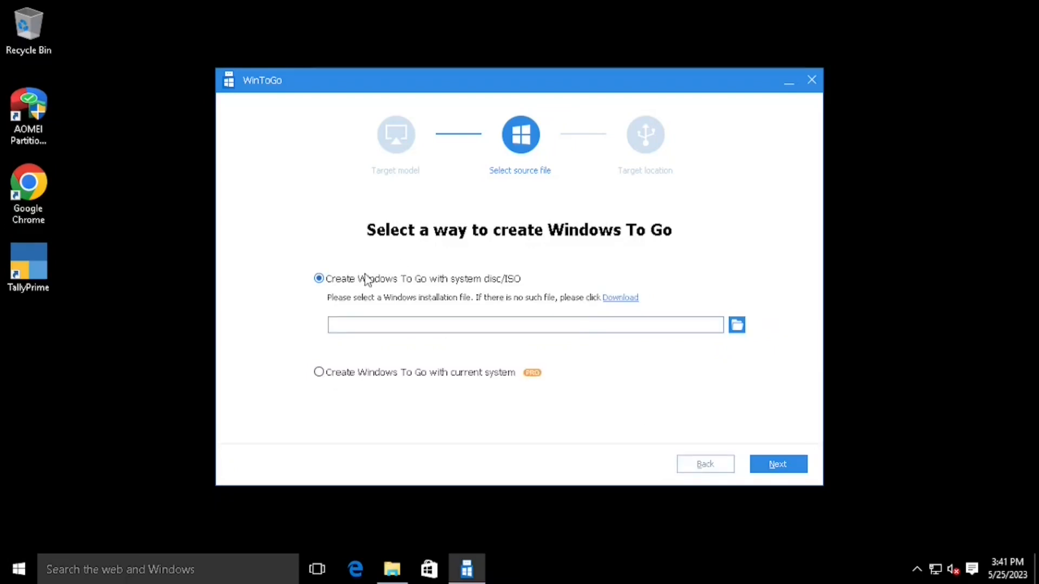
{"action": "left_click", "coordinate": [697, 470]}
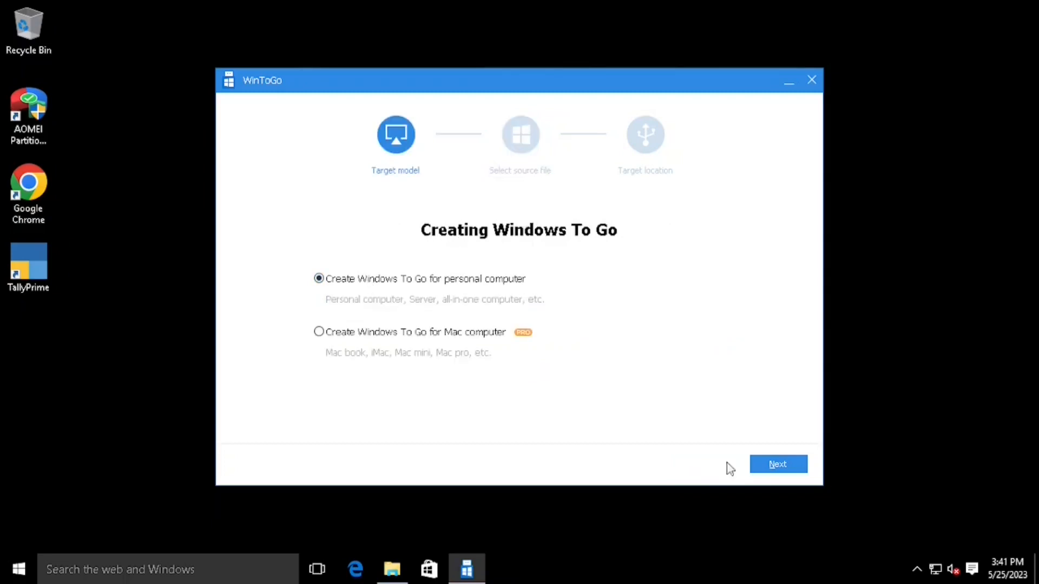